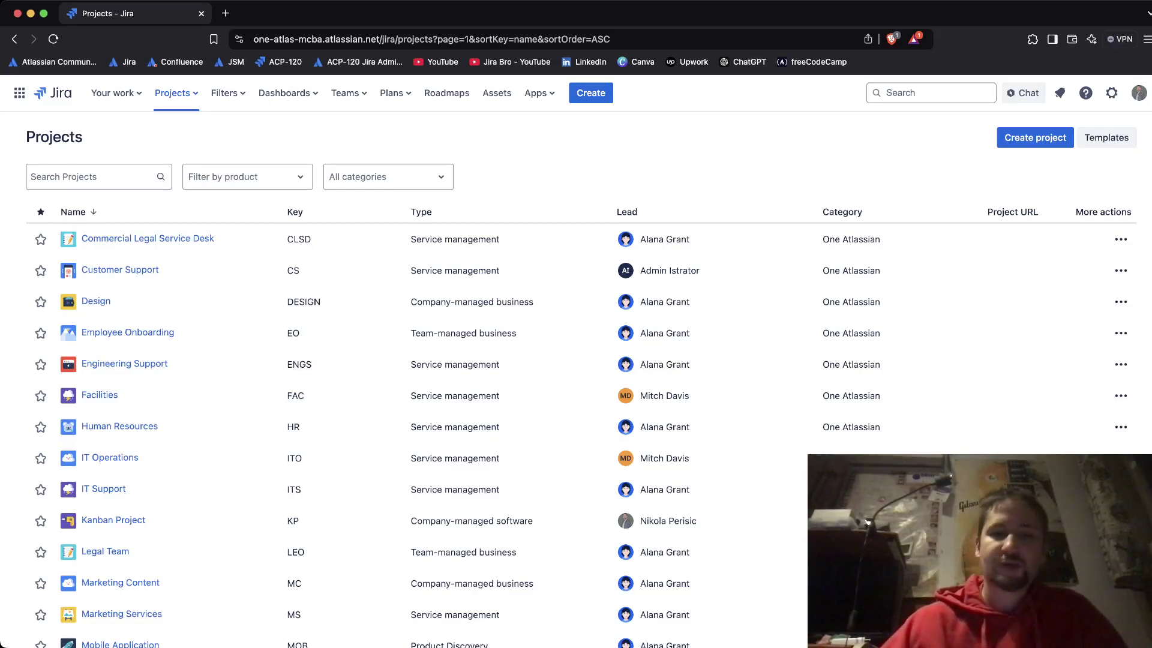
# Step: Open the Platform Development project's issues list and start a bulk change of all 1,000 issues
pyautogui.scroll(-5, 576, 147)
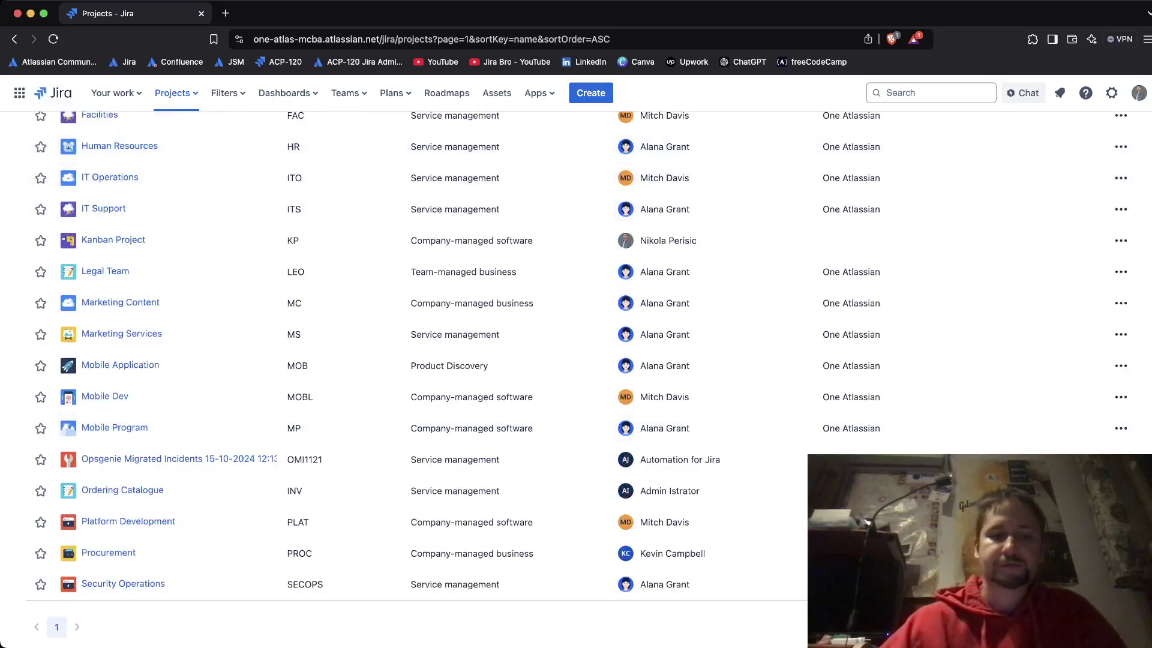
pyautogui.click(128, 522)
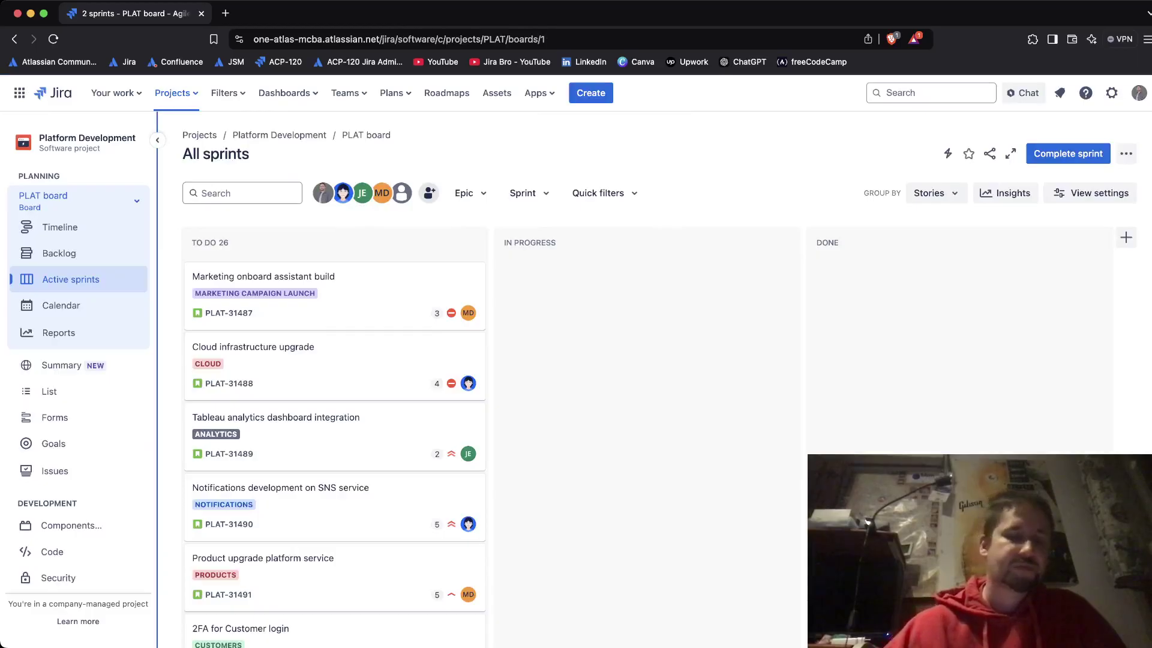
pyautogui.click(54, 471)
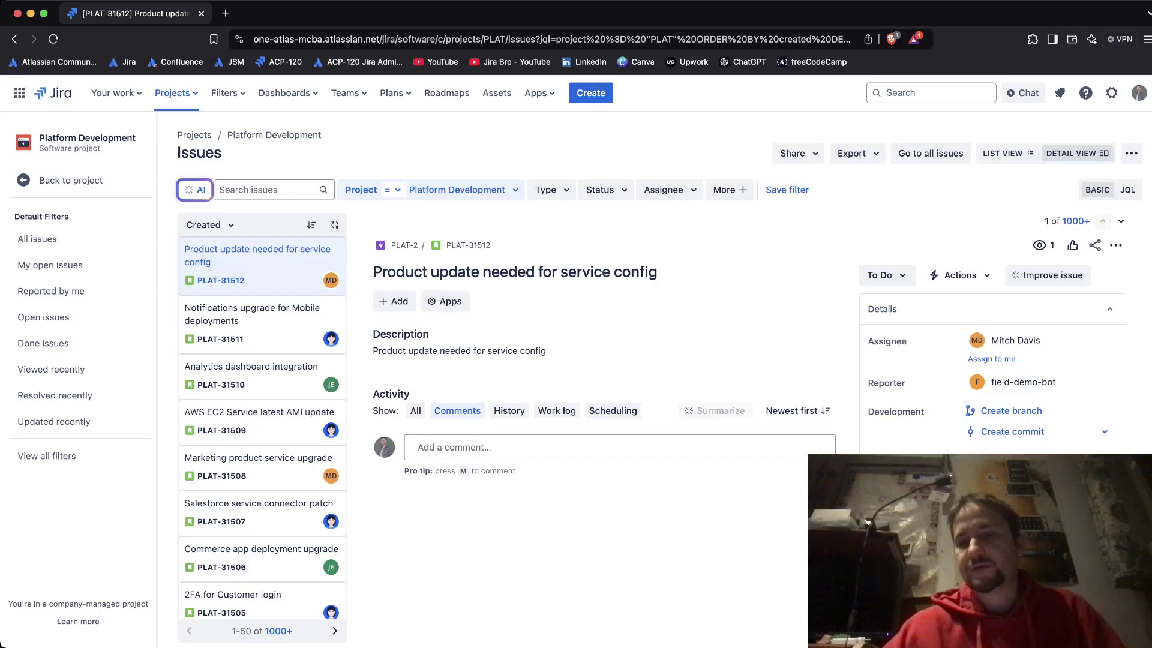
pyautogui.click(1131, 153)
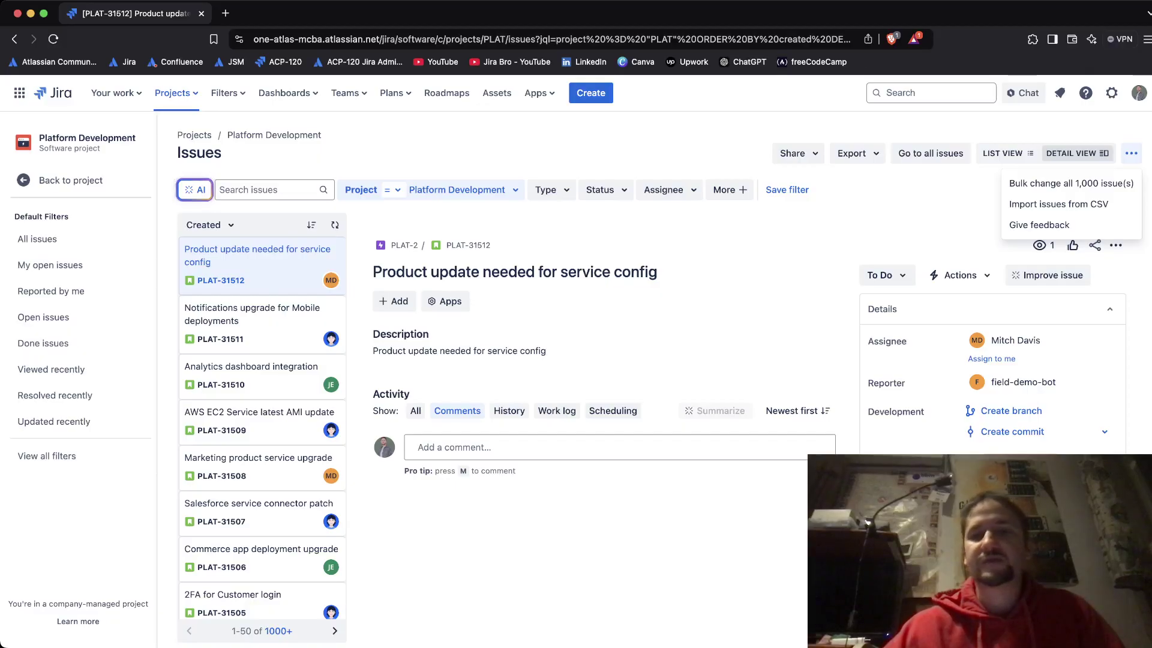
pyautogui.click(1071, 183)
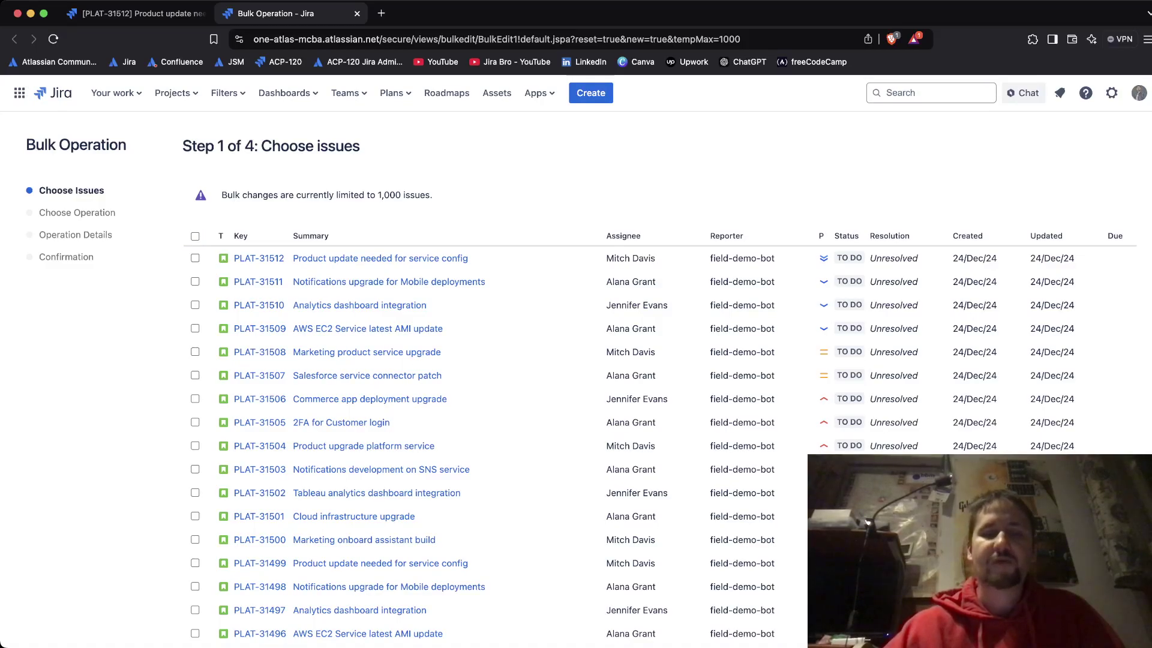
# Step: Select the eight issues PLAT-31512 through PLAT-31505 for the bulk operation
pyautogui.scroll(-3, 580, 378)
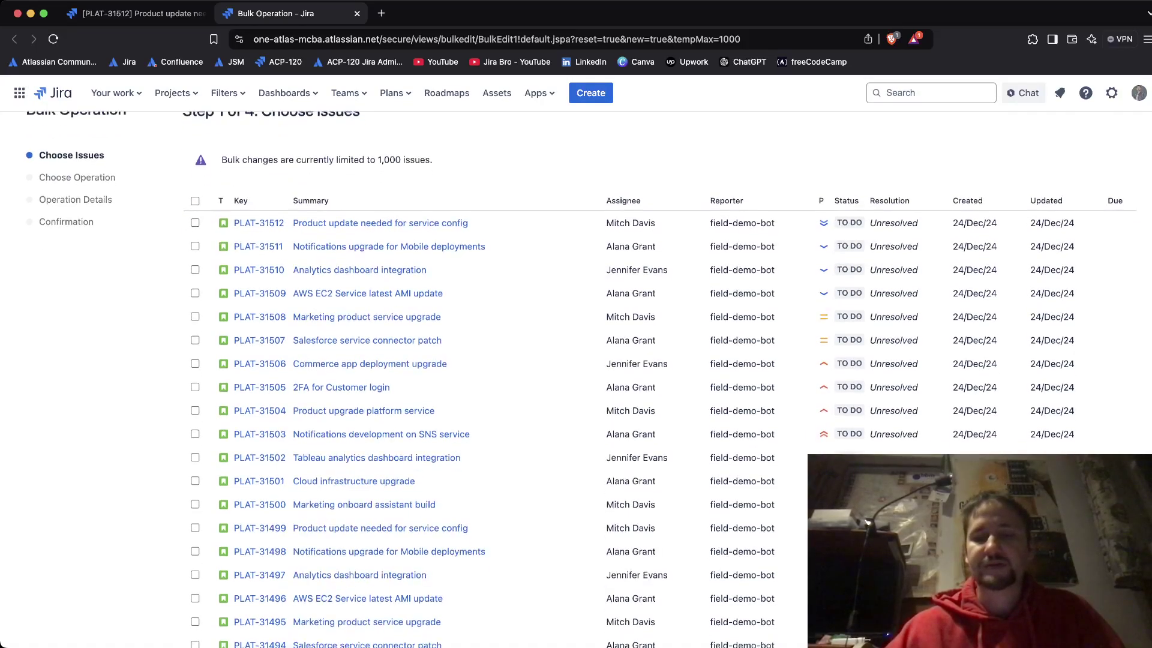
pyautogui.scroll(2, 580, 378)
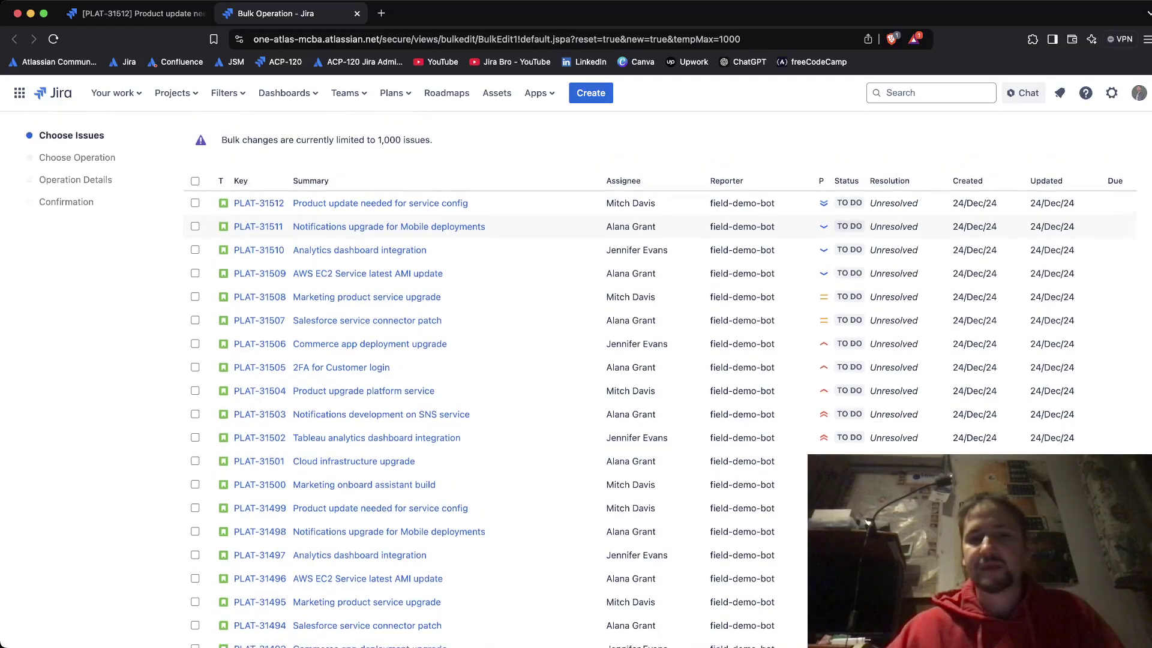
pyautogui.click(195, 232)
pyautogui.click(195, 255)
pyautogui.click(195, 279)
pyautogui.click(195, 302)
pyautogui.click(195, 325)
pyautogui.click(195, 348)
pyautogui.click(195, 372)
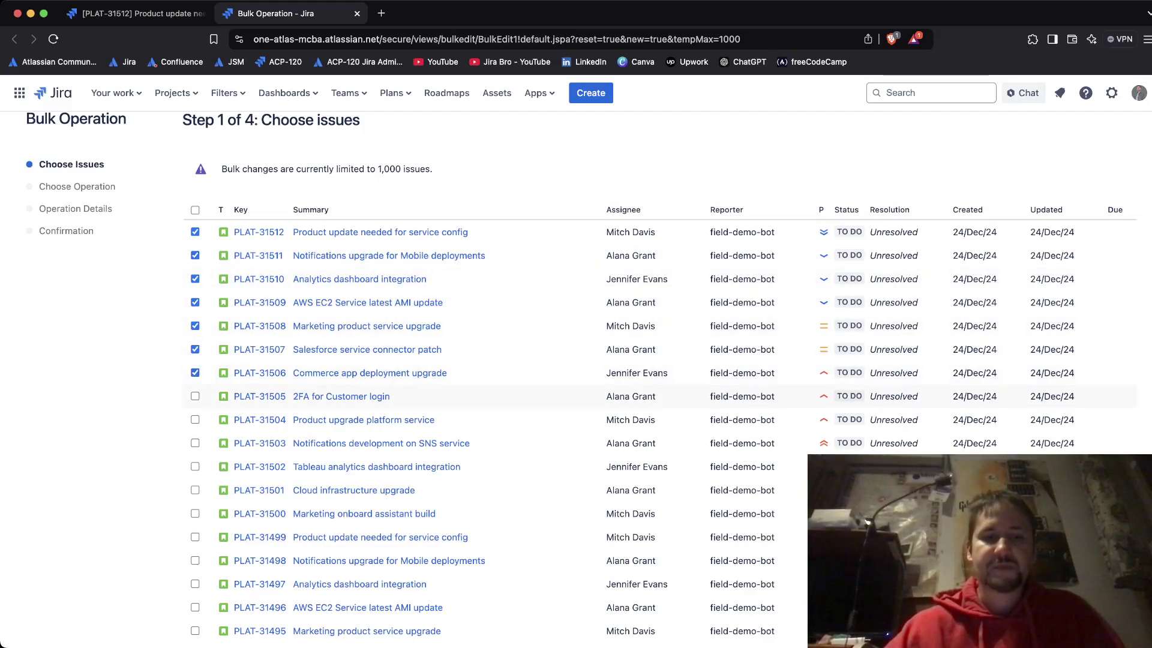
pyautogui.click(195, 396)
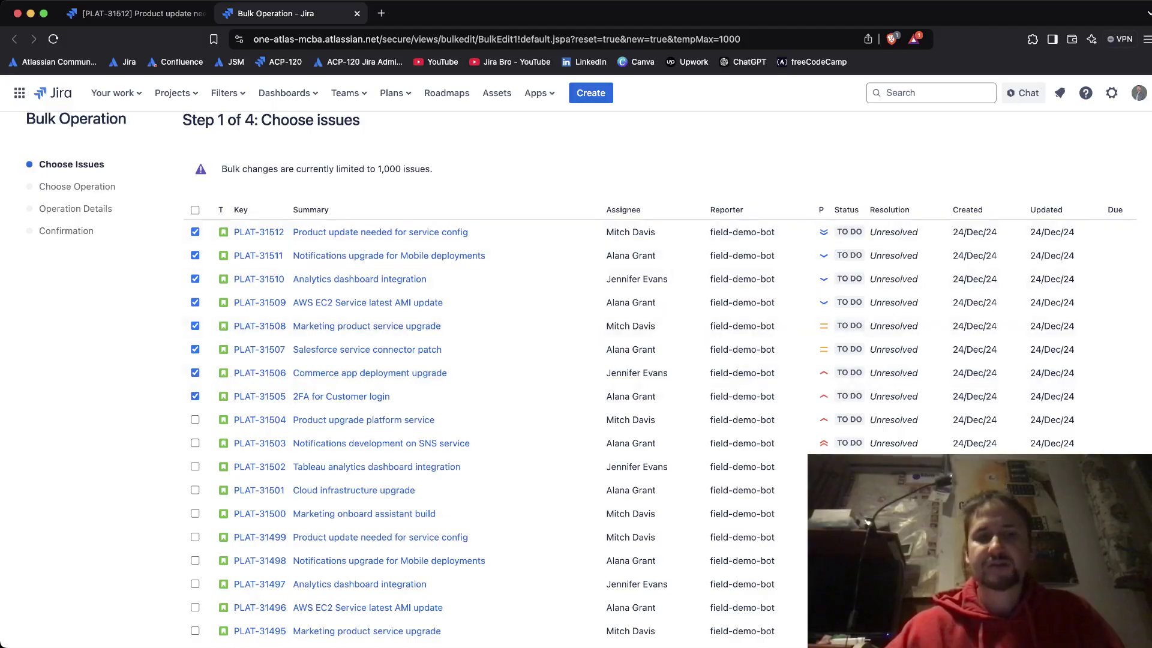
# Step: Continue with the selected issues and choose Move Issues as the bulk action
pyautogui.scroll(-6, 580, 379)
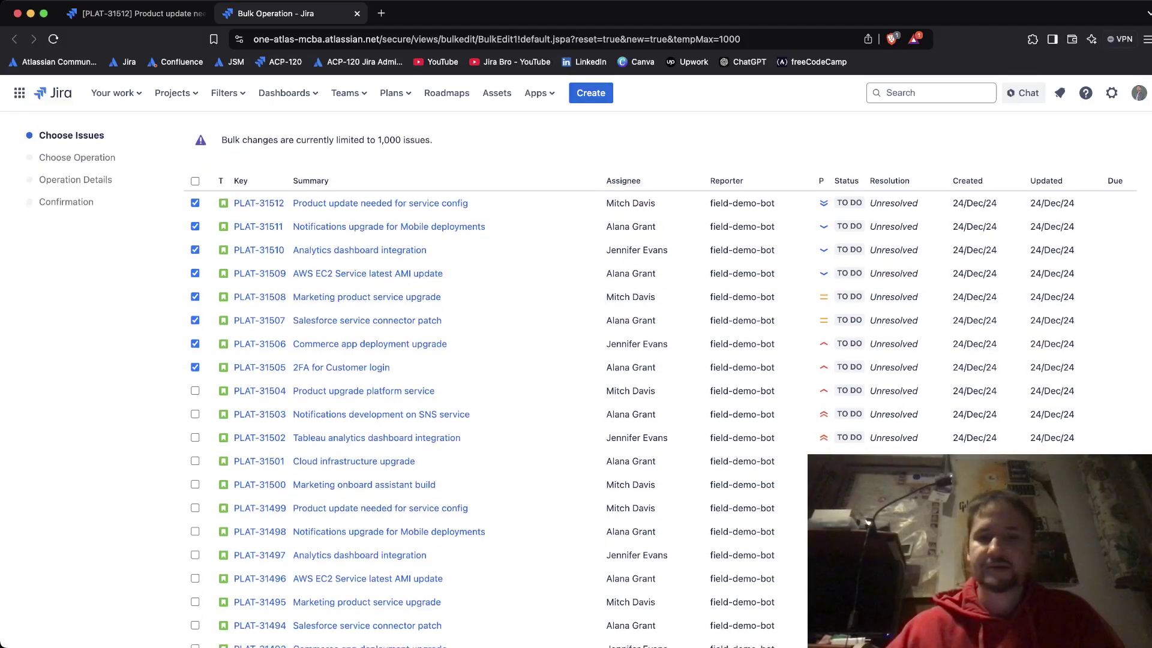
pyautogui.scroll(-10, 600, 154)
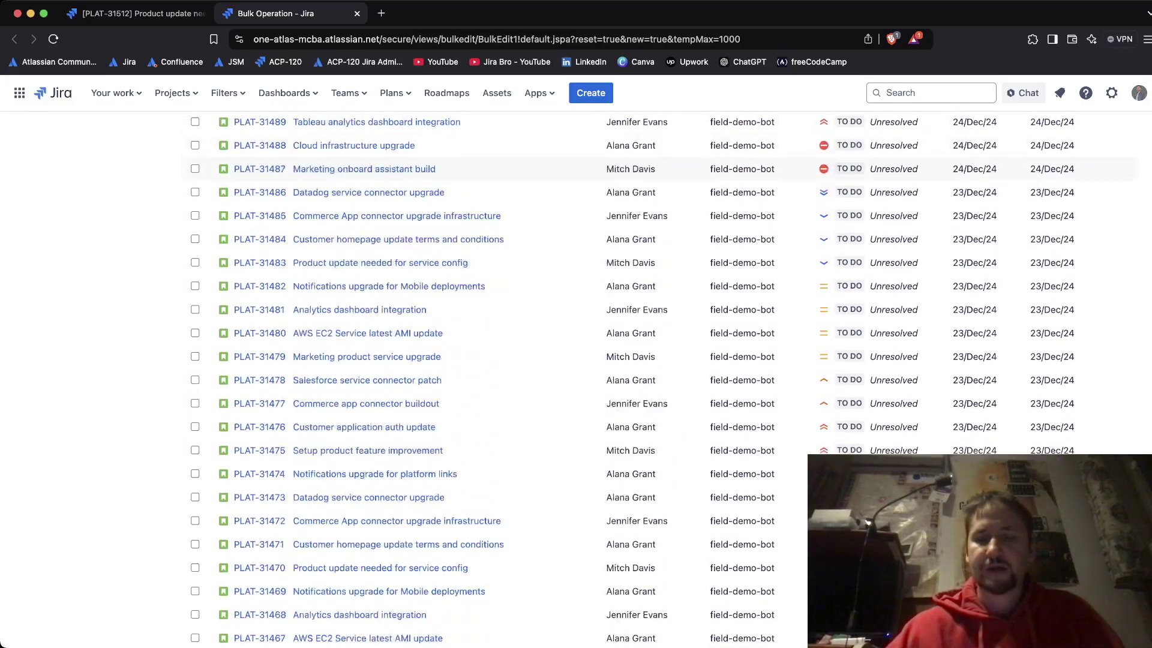
pyautogui.scroll(-3, 600, 165)
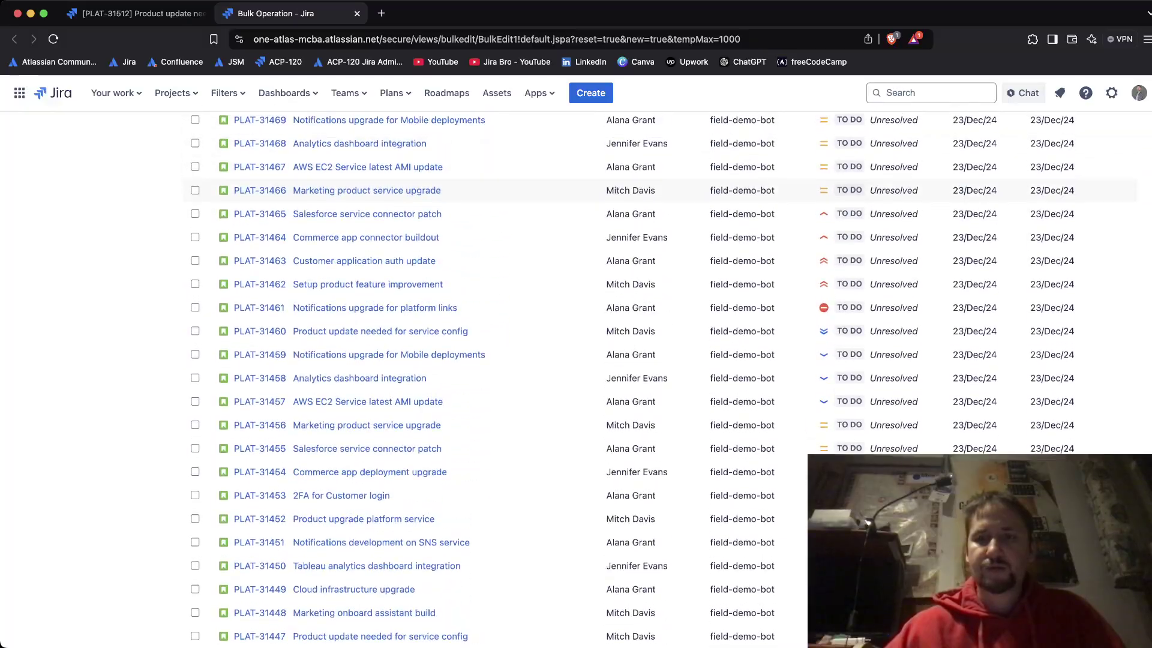
pyautogui.scroll(3, 600, 372)
pyautogui.scroll(2, 600, 372)
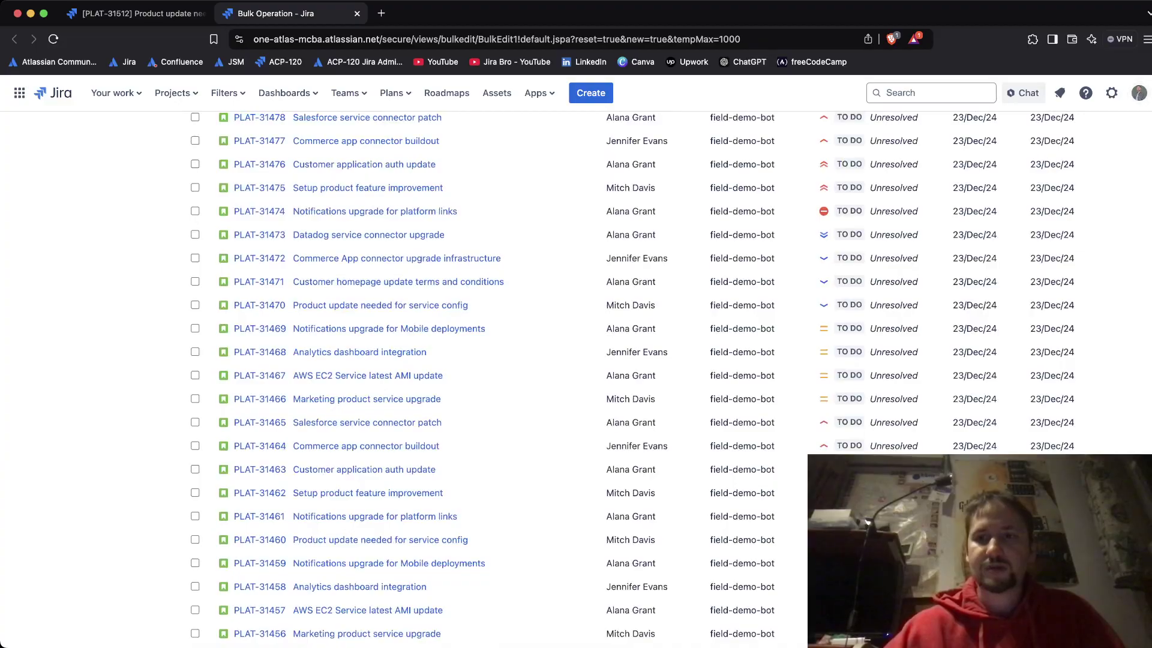
pyautogui.scroll(4, 600, 372)
pyautogui.scroll(10, 600, 372)
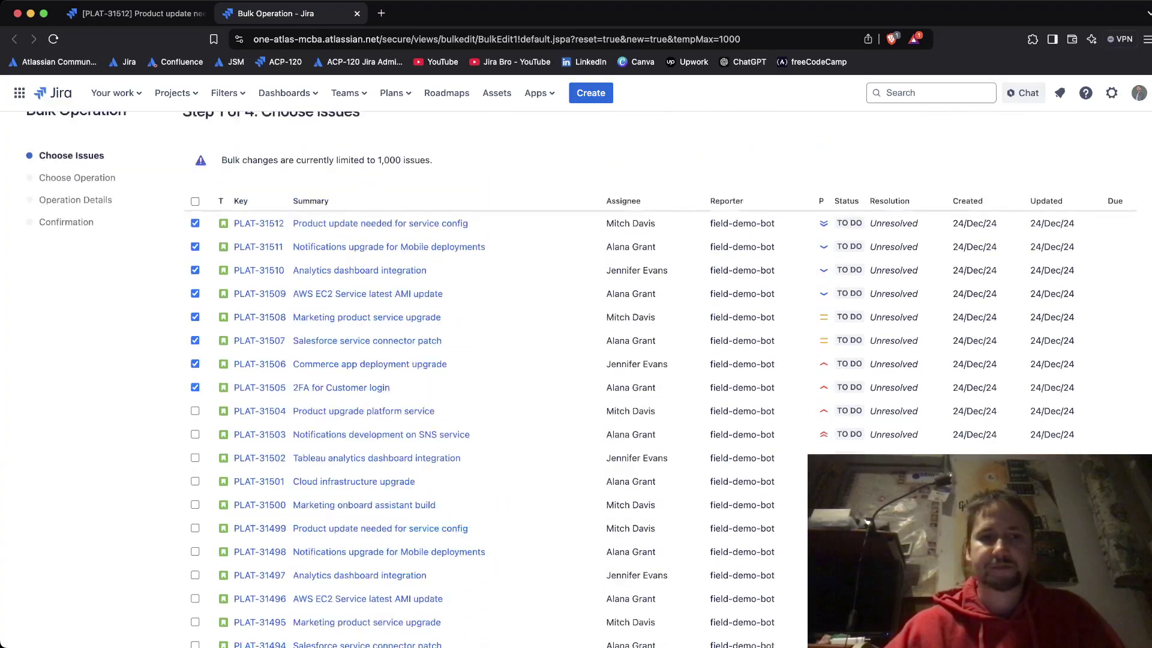
pyautogui.scroll(-20, 600, 371)
pyautogui.scroll(-20, 600, 372)
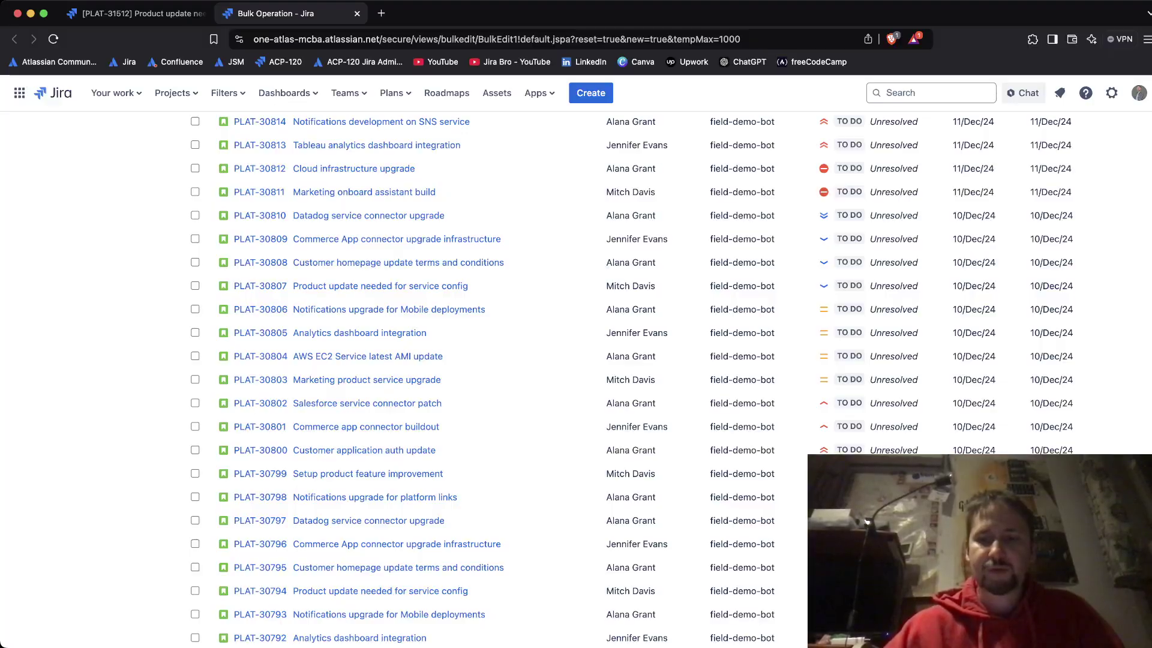
pyautogui.moveTo(216, 544)
pyautogui.mouseDown()
pyautogui.moveTo(792, 594)
pyautogui.moveTo(420, 168)
pyautogui.moveTo(420, 114)
pyautogui.mouseUp()
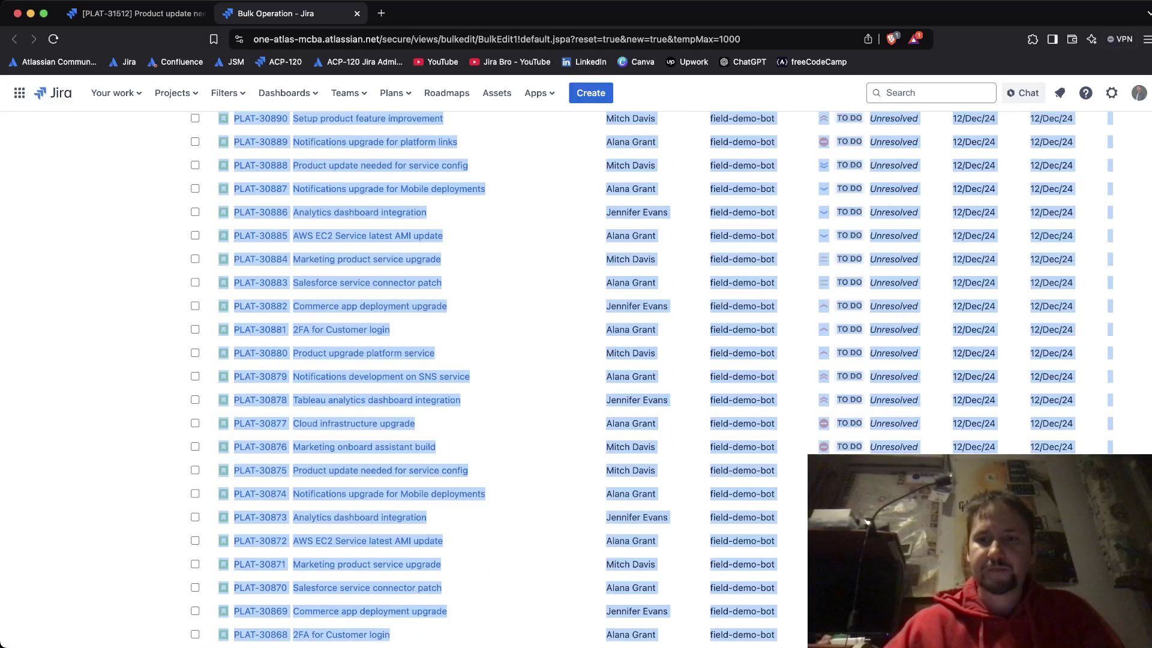
pyautogui.scroll(-20, 576, 378)
pyautogui.scroll(-3, 576, 378)
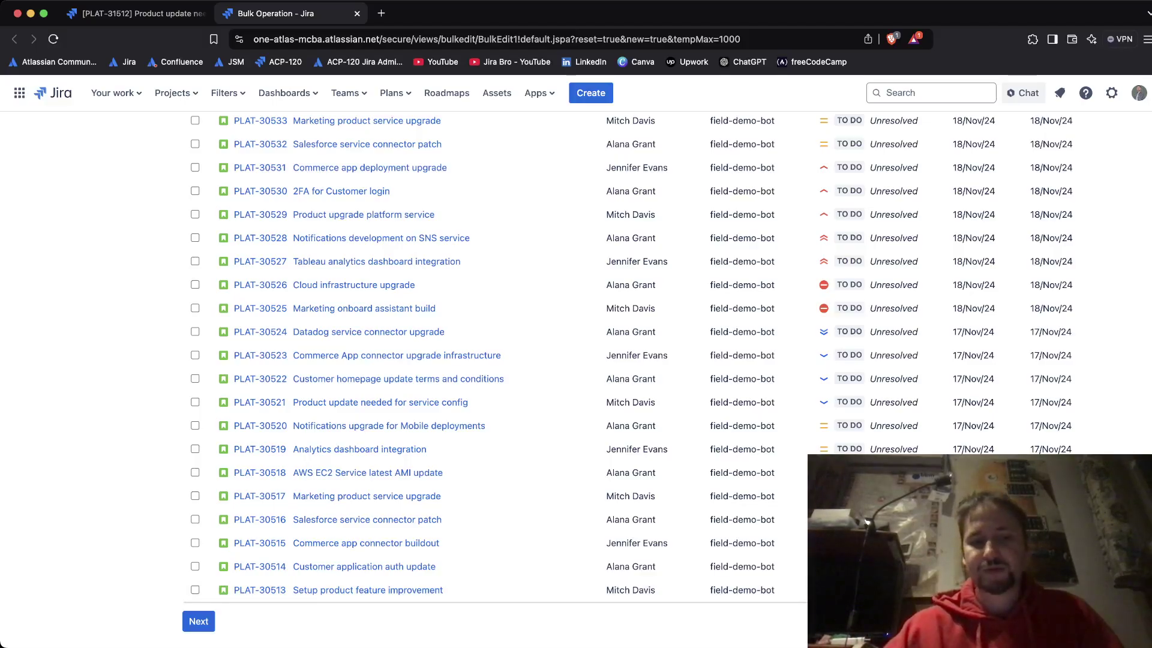
pyautogui.click(199, 620)
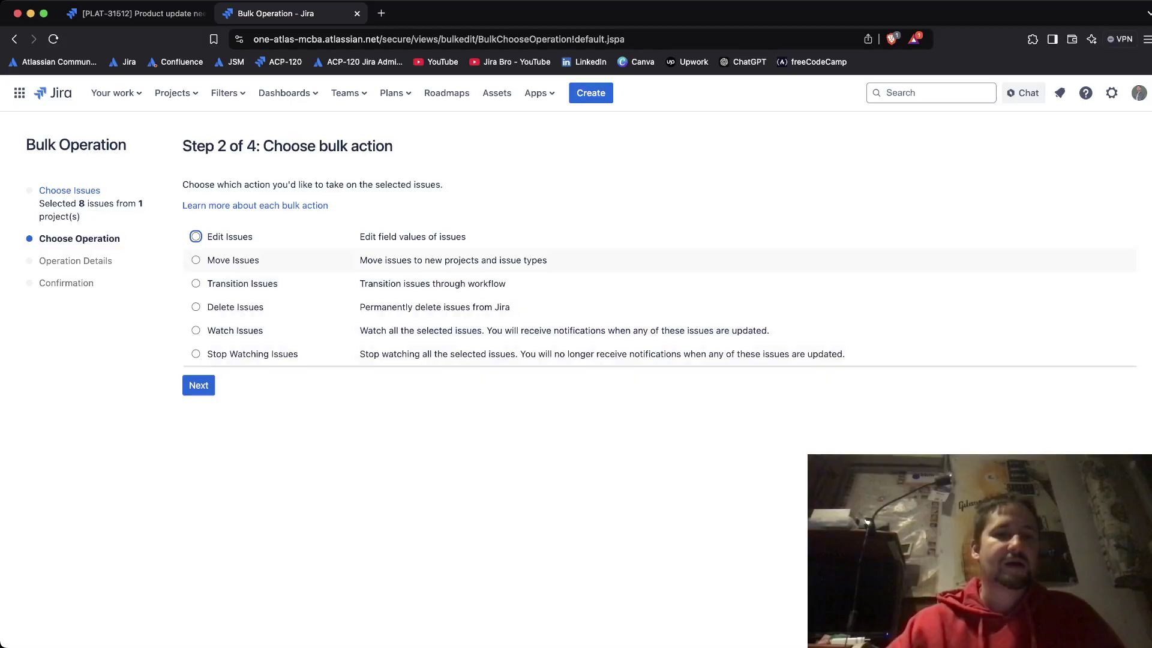
pyautogui.click(196, 260)
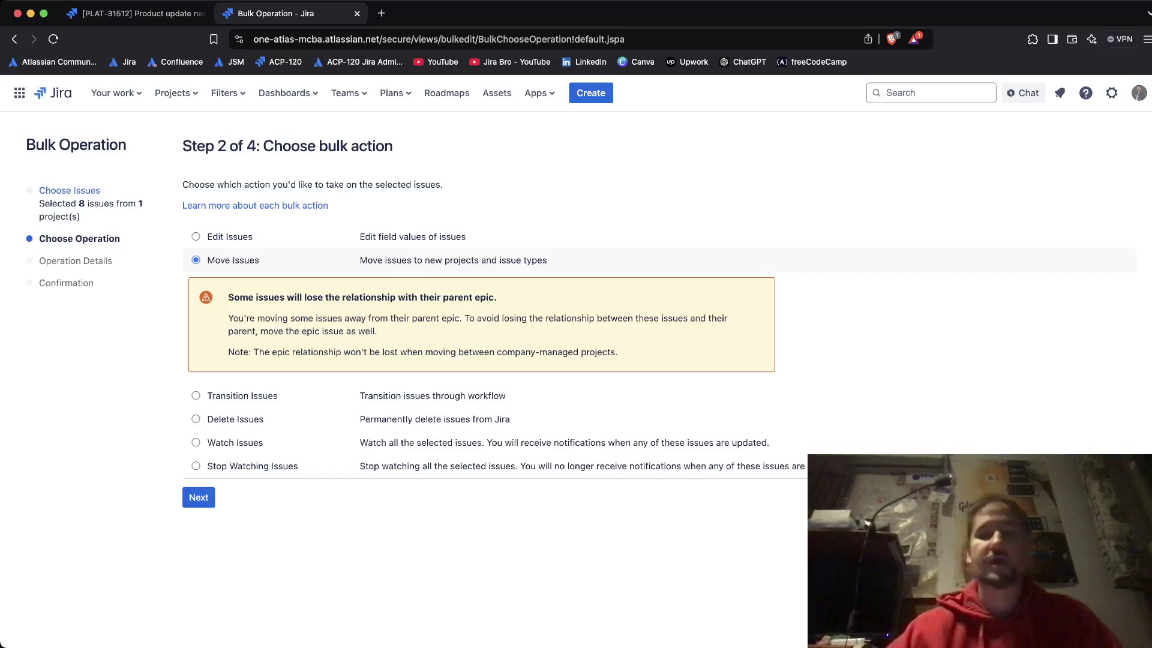
pyautogui.click(199, 498)
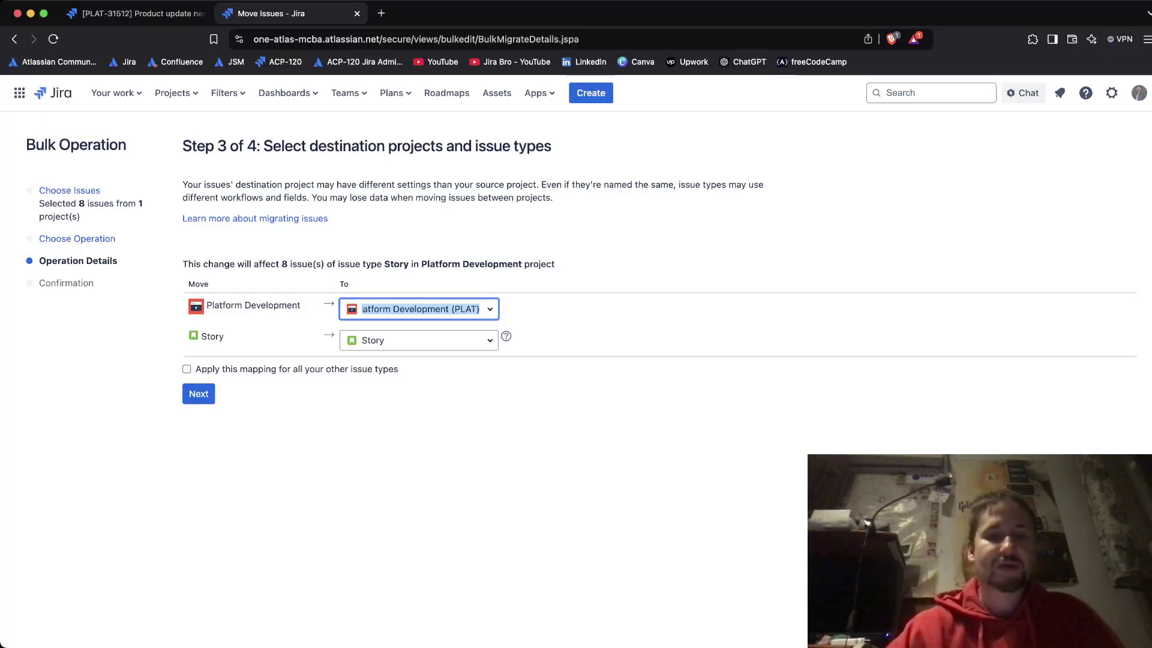
# Step: Set the destination project to Engineering Support and map the Story issue type to Access
pyautogui.click(379, 308)
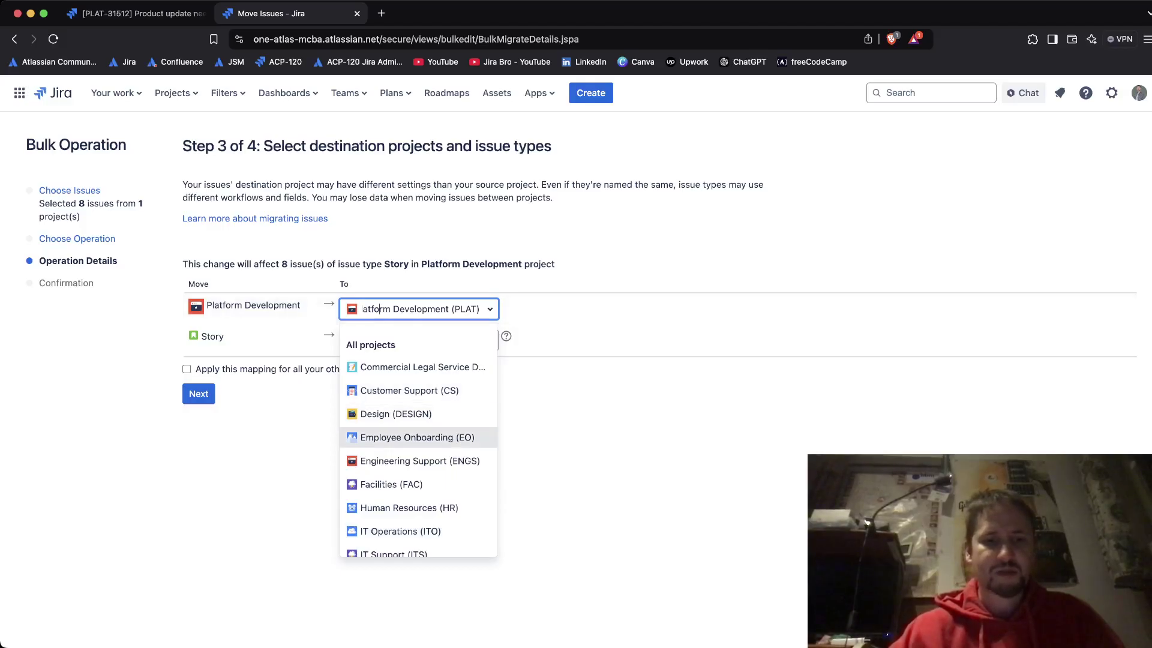
pyautogui.click(420, 461)
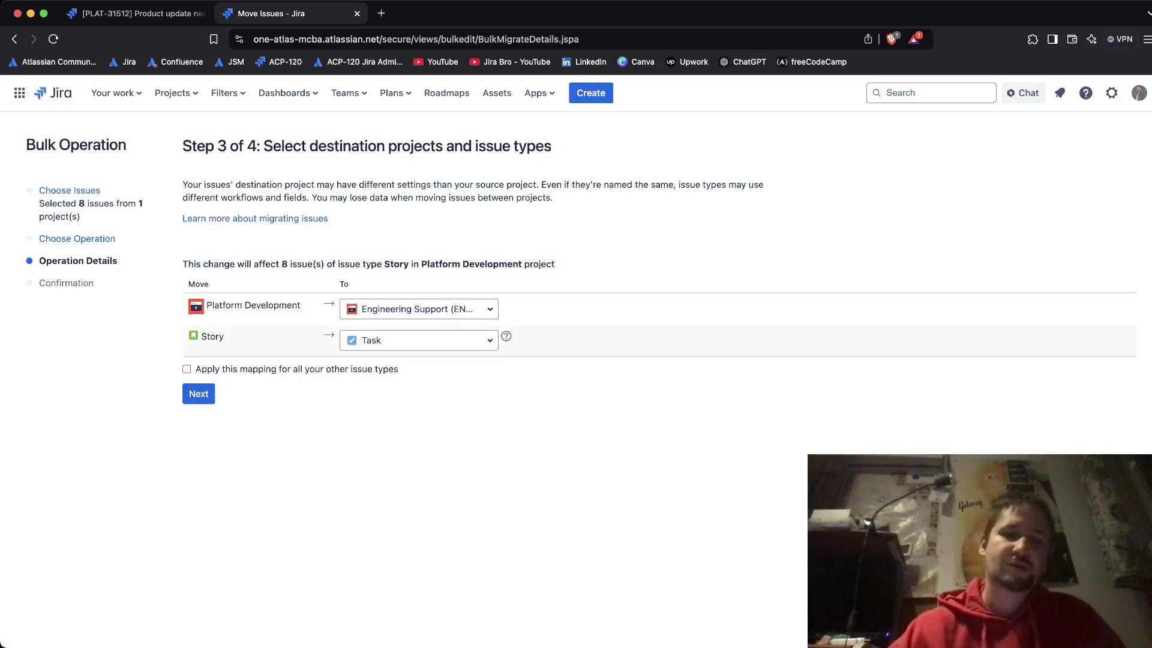
pyautogui.click(418, 340)
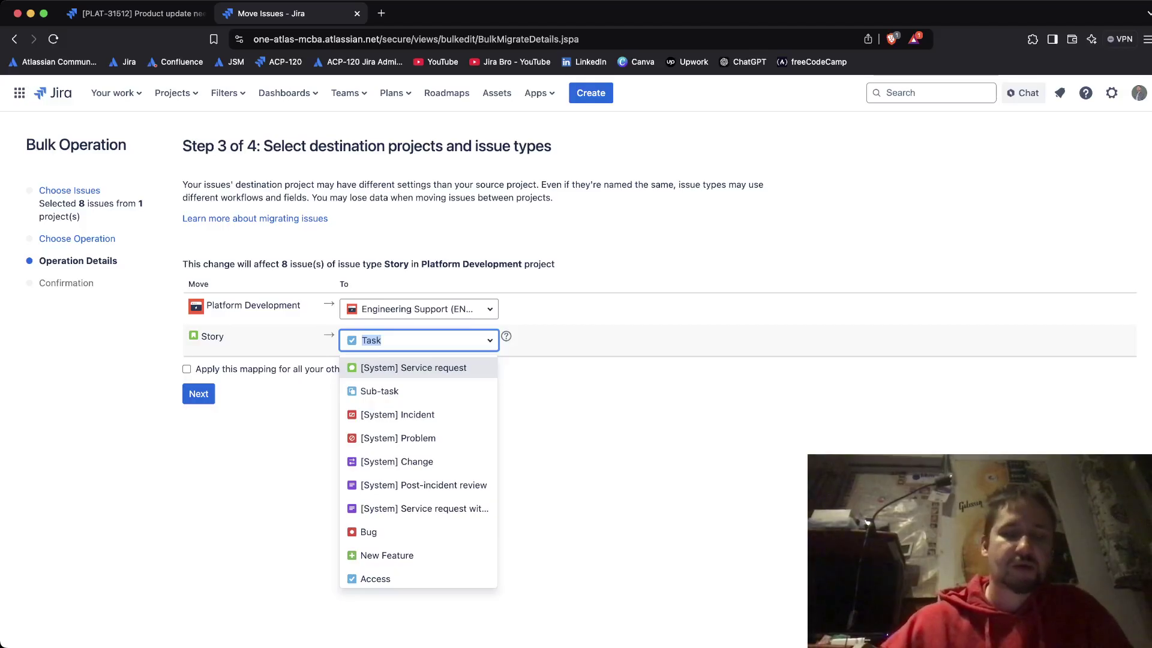
pyautogui.press('Down')
pyautogui.press('Down')
pyautogui.press('Down')
pyautogui.press('Down')
pyautogui.press('Down')
pyautogui.press('Down')
pyautogui.press('Down')
pyautogui.press('Down')
pyautogui.press('Down')
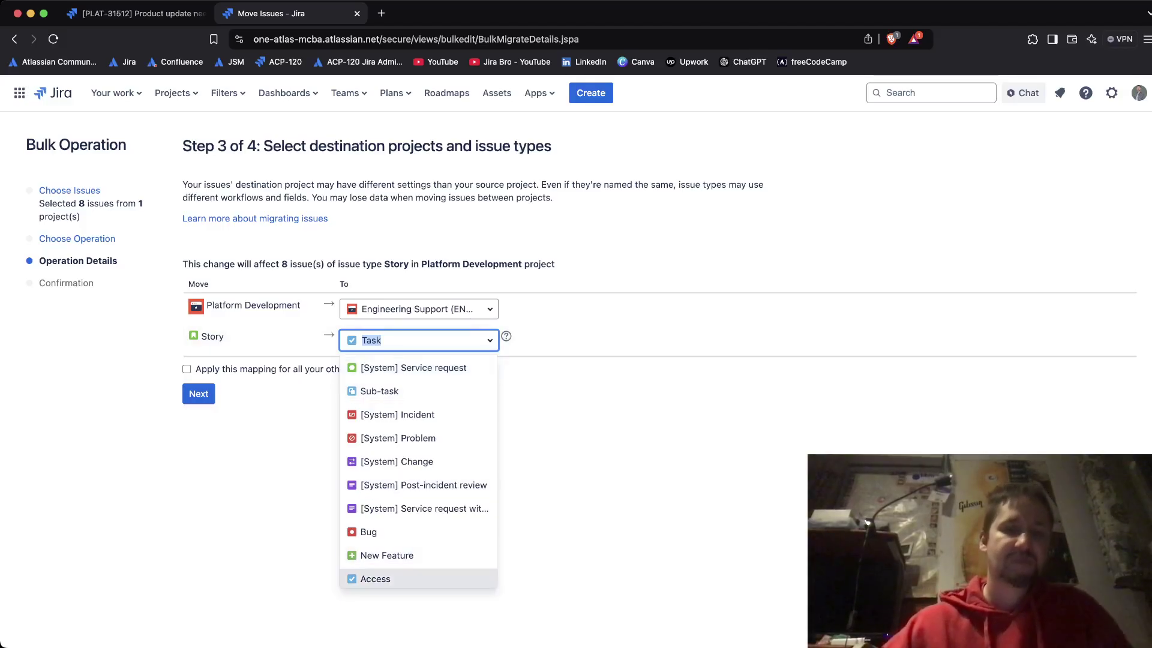
pyautogui.press('Return')
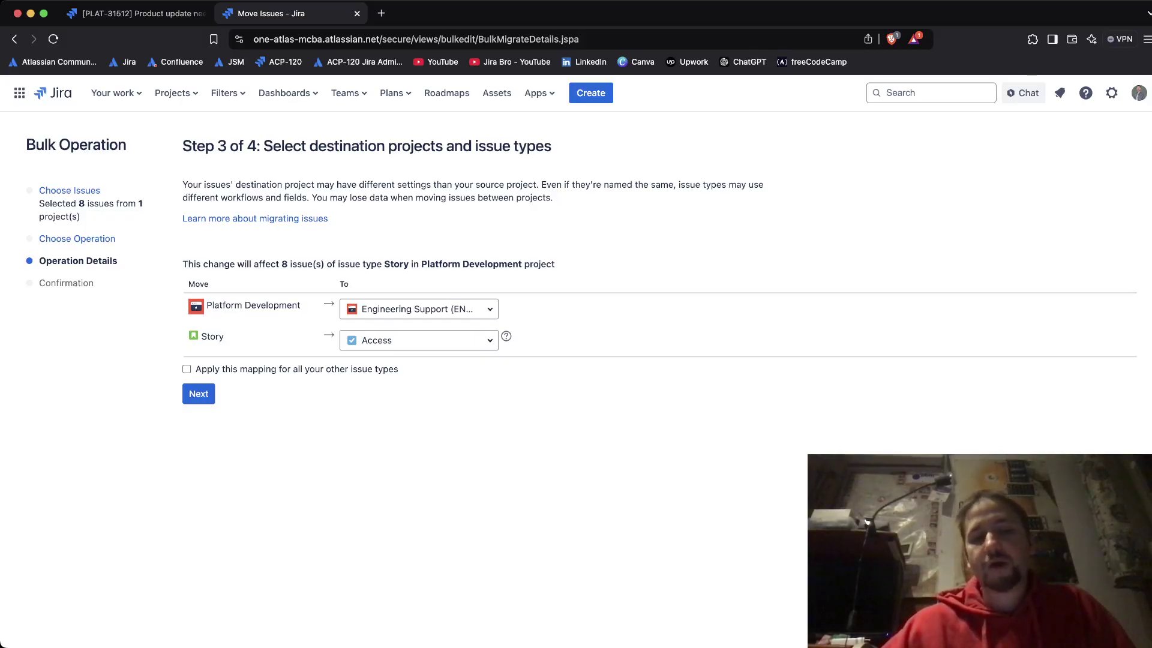
# Step: Proceed to the status mapping and accept Open as the target status for the To Do issues
pyautogui.click(199, 393)
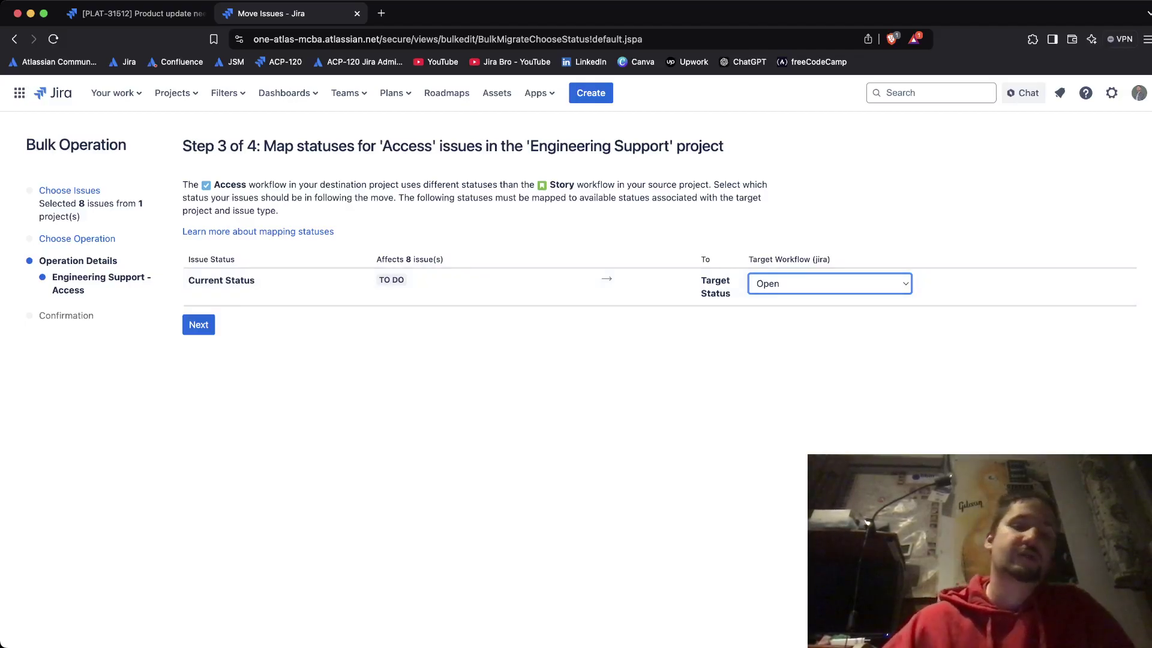
pyautogui.press('Tab')
pyautogui.press('Return')
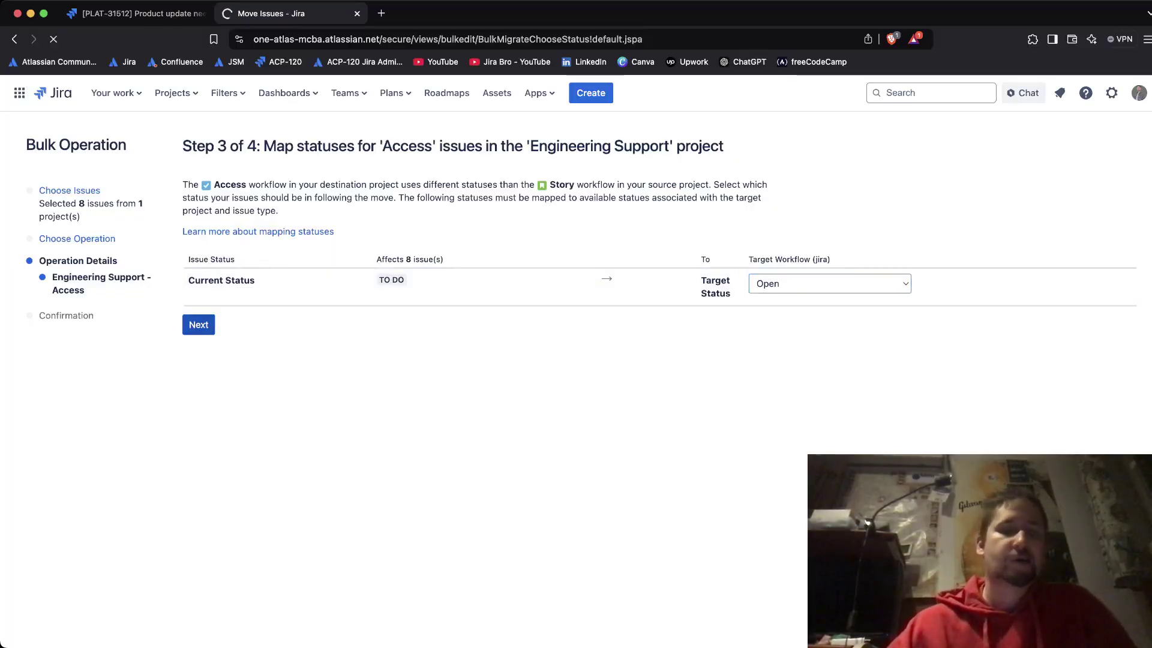
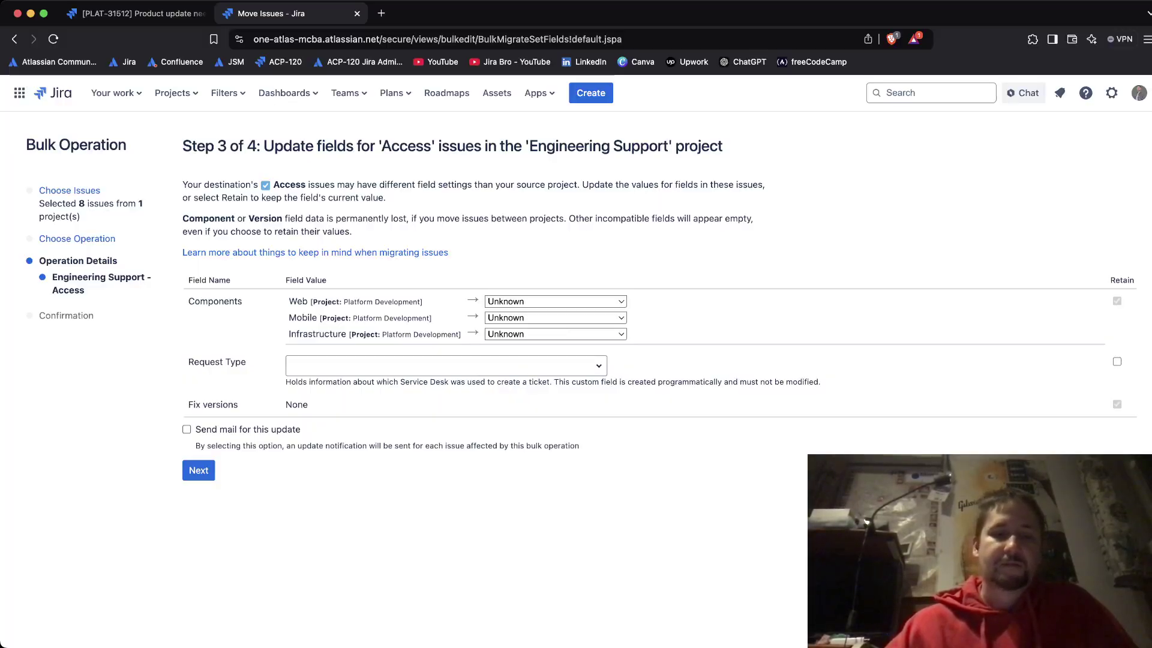
pyautogui.click(186, 430)
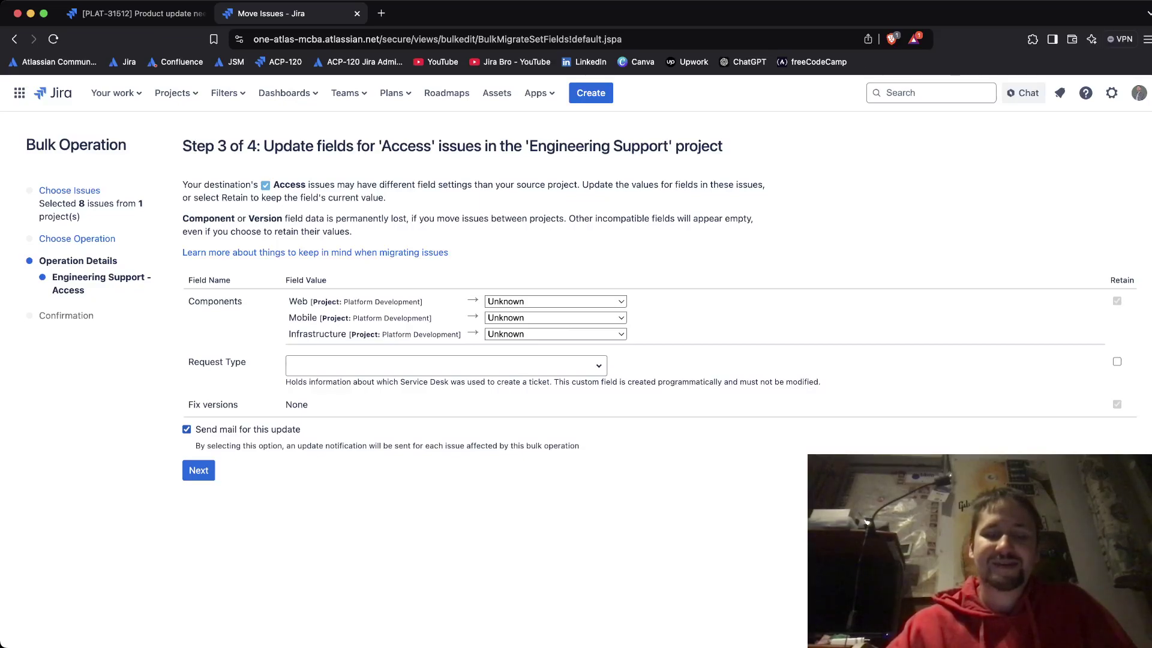
pyautogui.press('space')
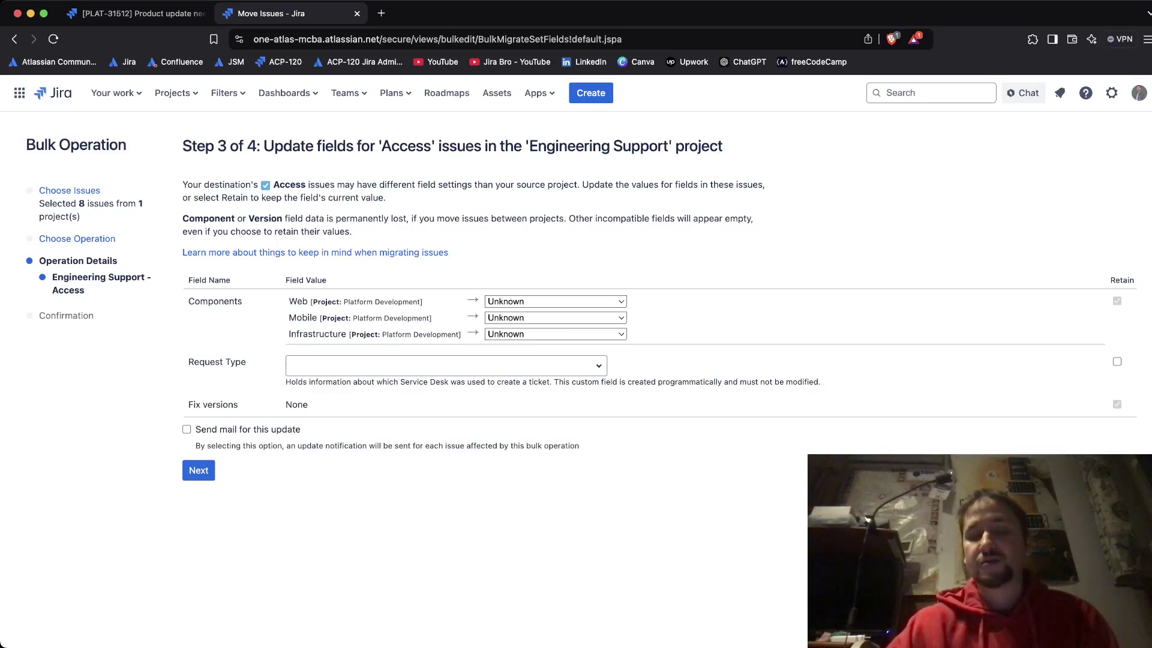
pyautogui.click(444, 365)
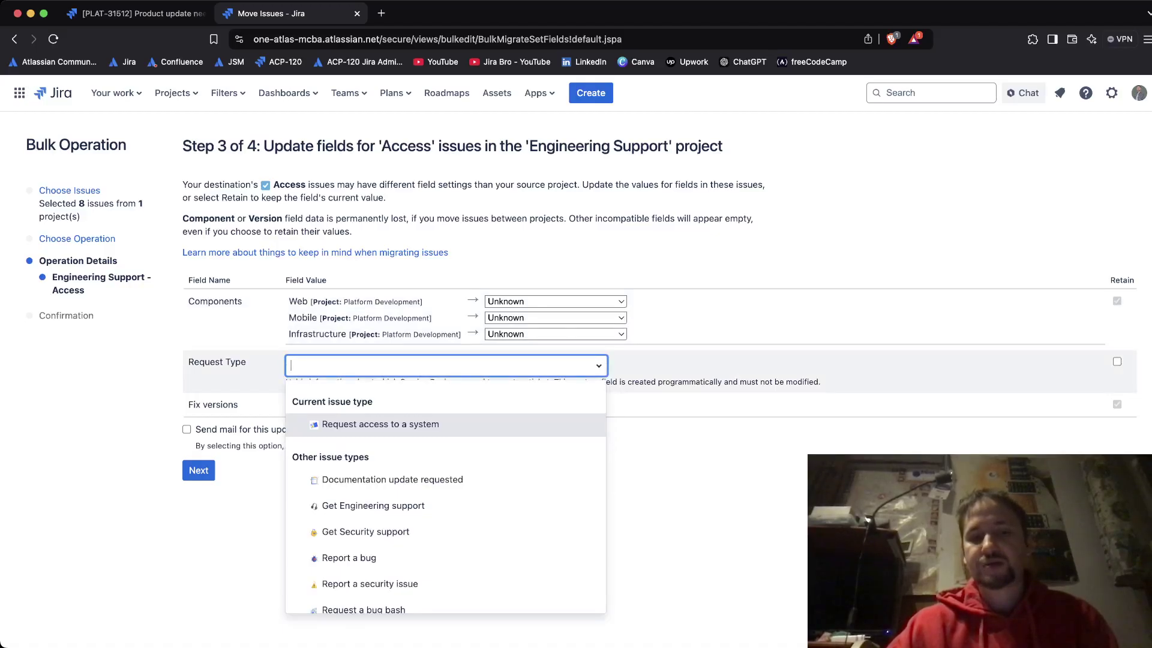
pyautogui.press('Escape')
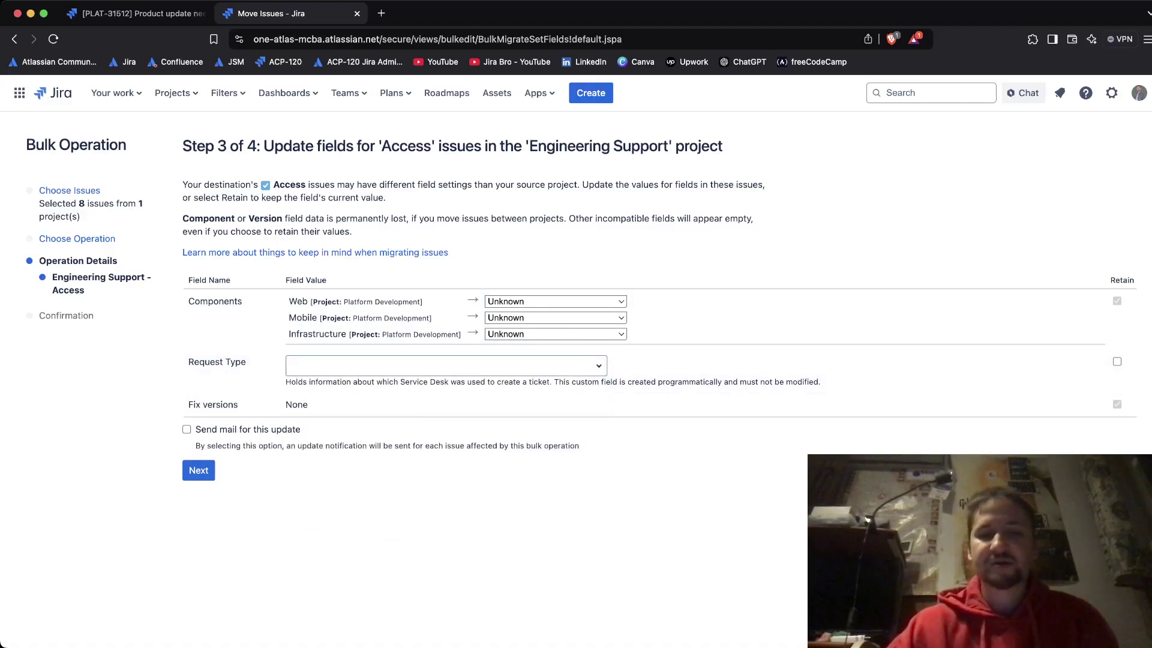
# Step: Accept the field updates with Request Type empty and mail off, and confirm the move to Engineering Support
pyautogui.click(198, 470)
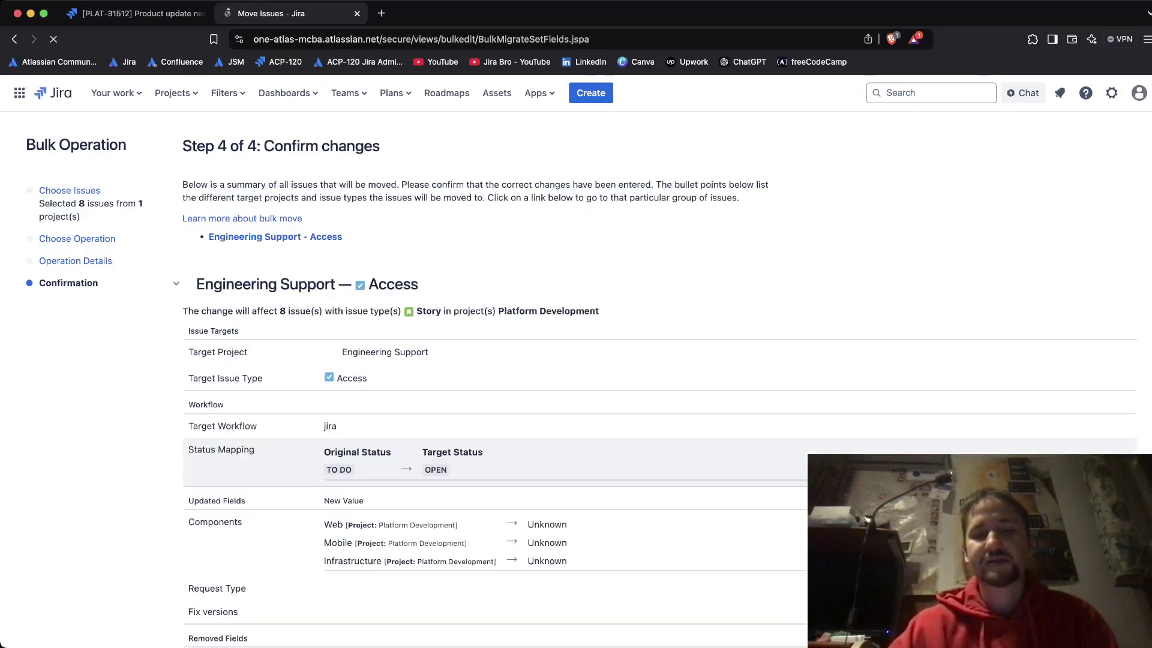
pyautogui.scroll(-4, 576, 360)
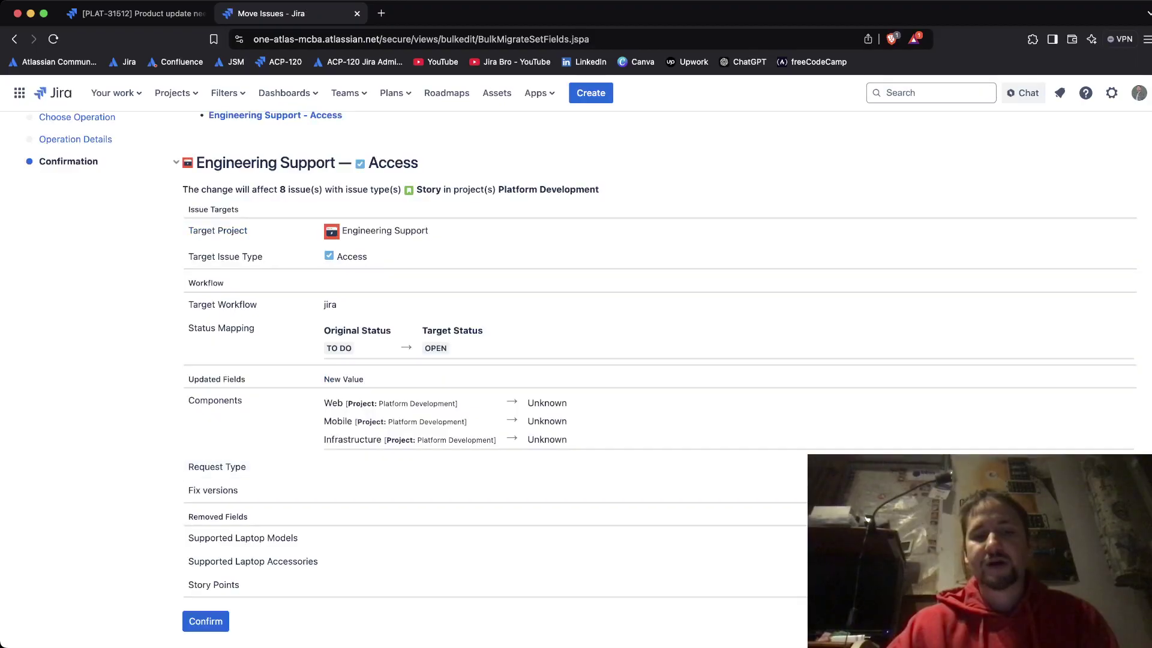
pyautogui.click(205, 620)
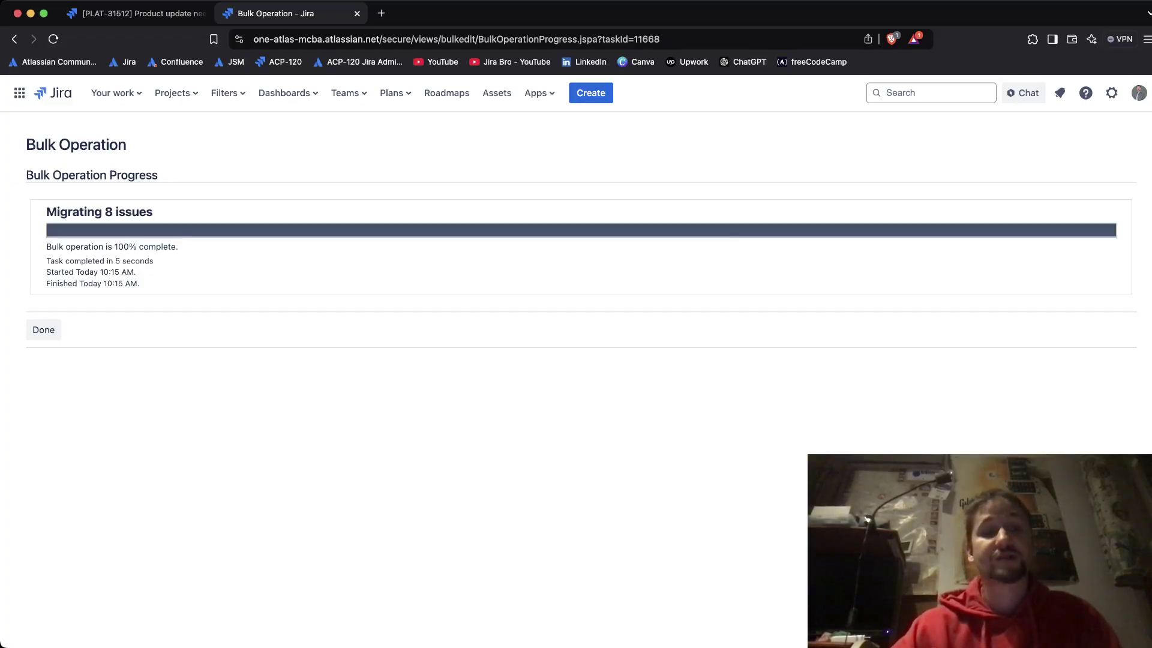
# Step: Close the finished bulk operation and open the Engineering Support project from the list of all projects
pyautogui.click(43, 330)
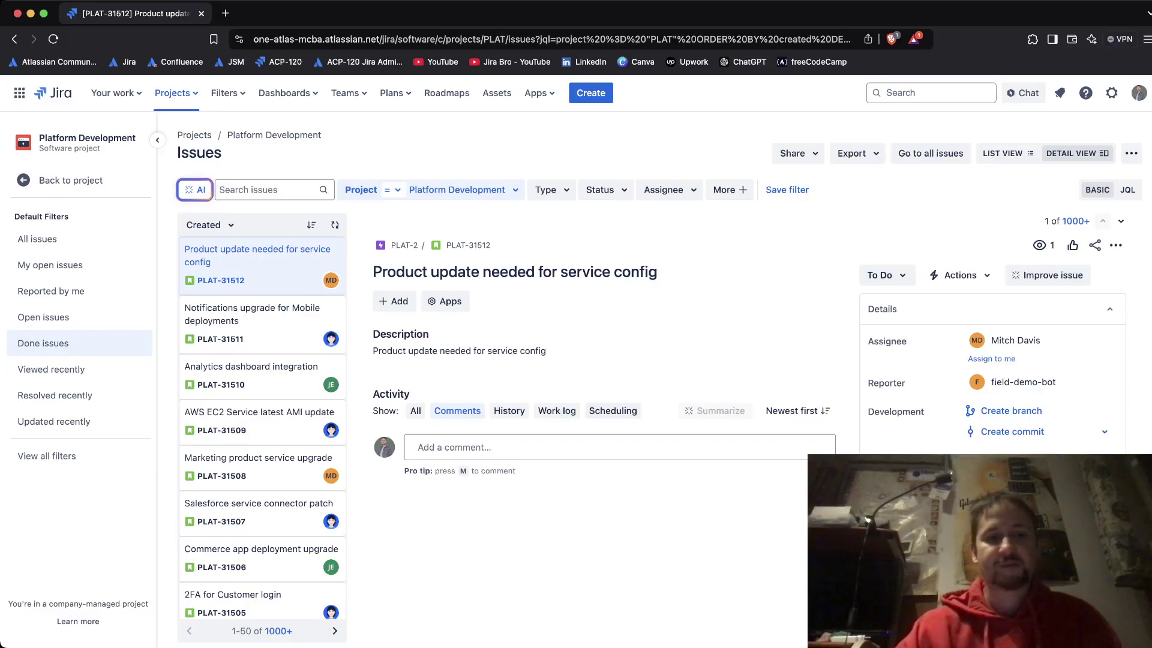
pyautogui.click(70, 180)
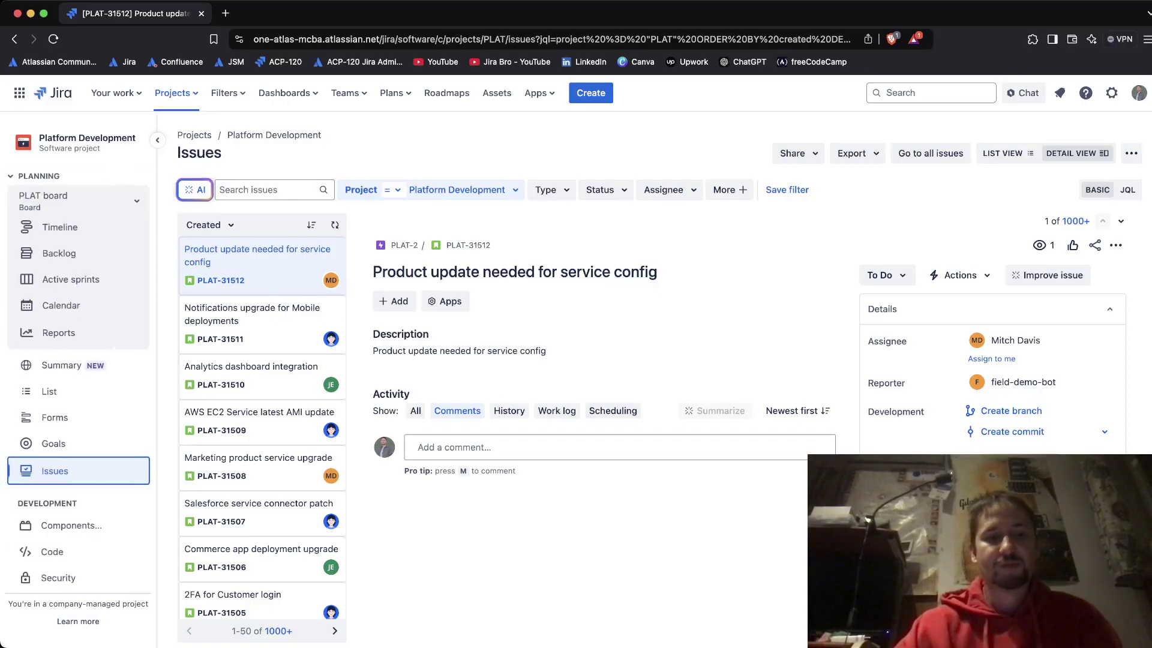
pyautogui.click(174, 93)
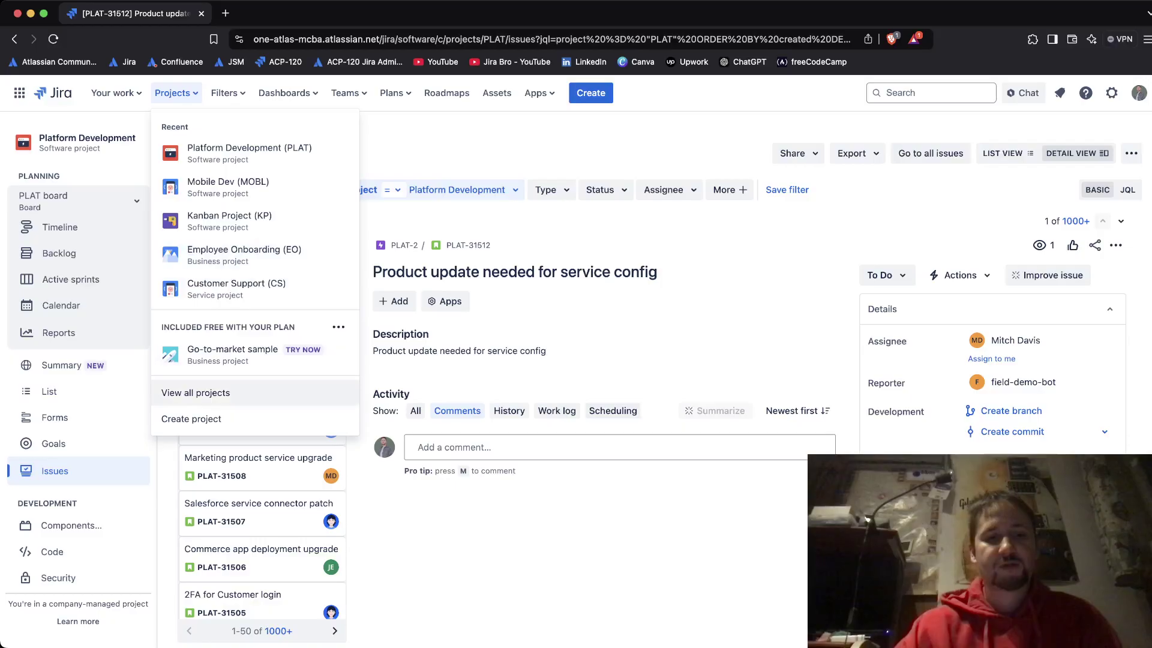
pyautogui.click(196, 392)
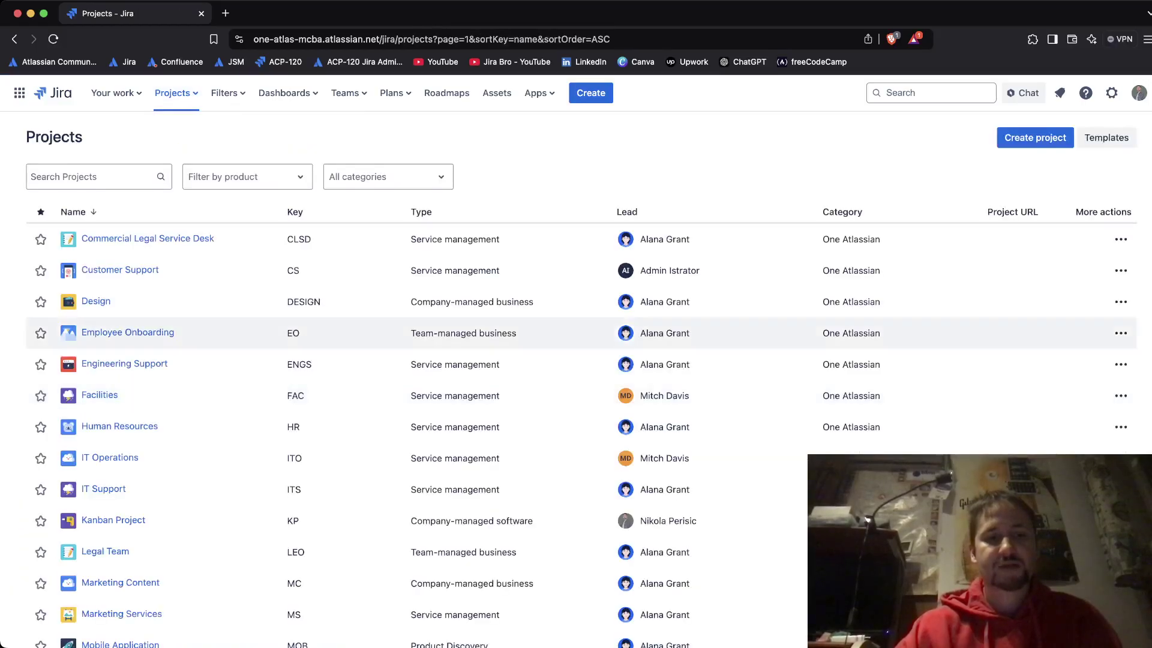
pyautogui.click(120, 364)
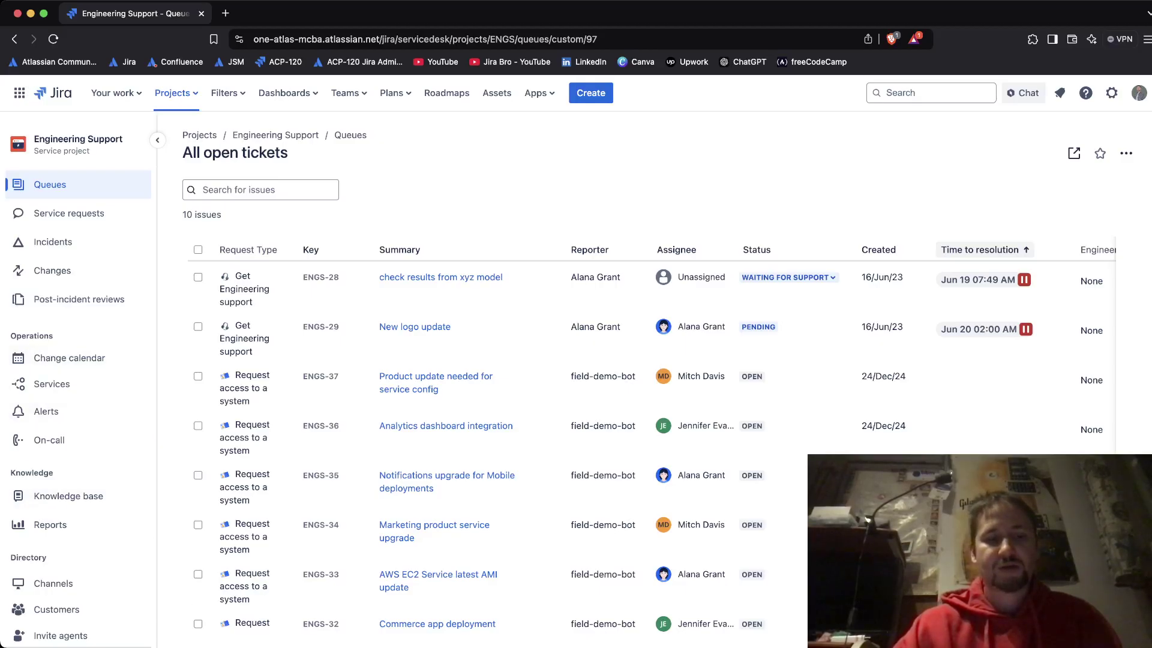
# Step: Look through the All open tickets queue for the issues moved into Engineering Support
pyautogui.click(69, 495)
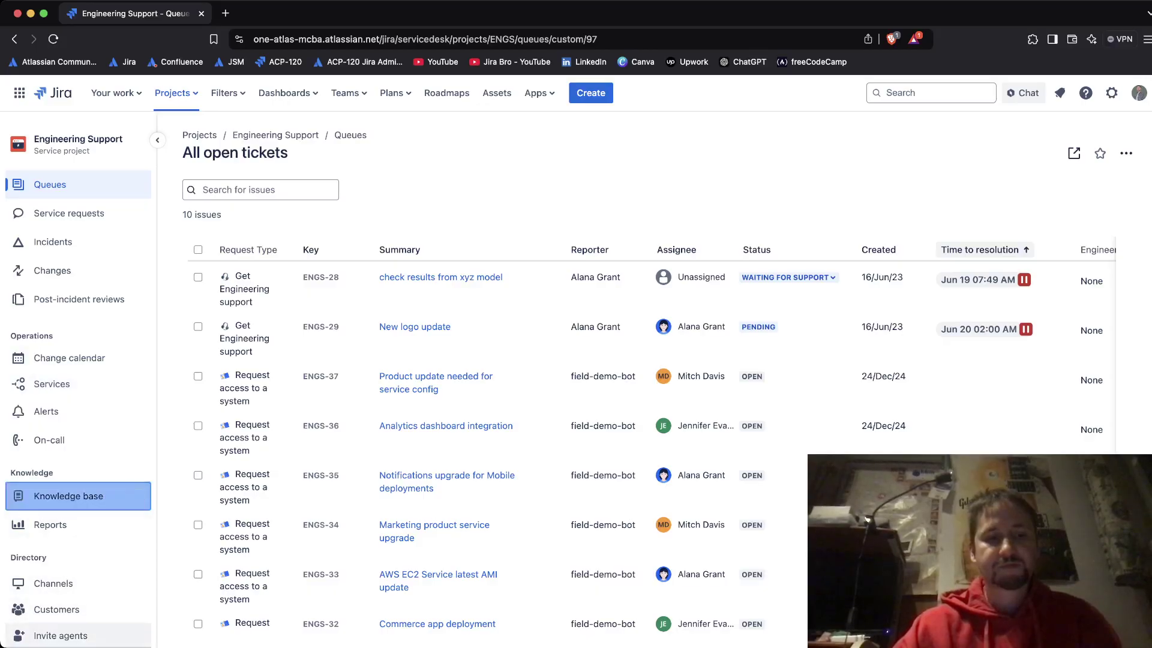
pyautogui.scroll(-5, 456, 282)
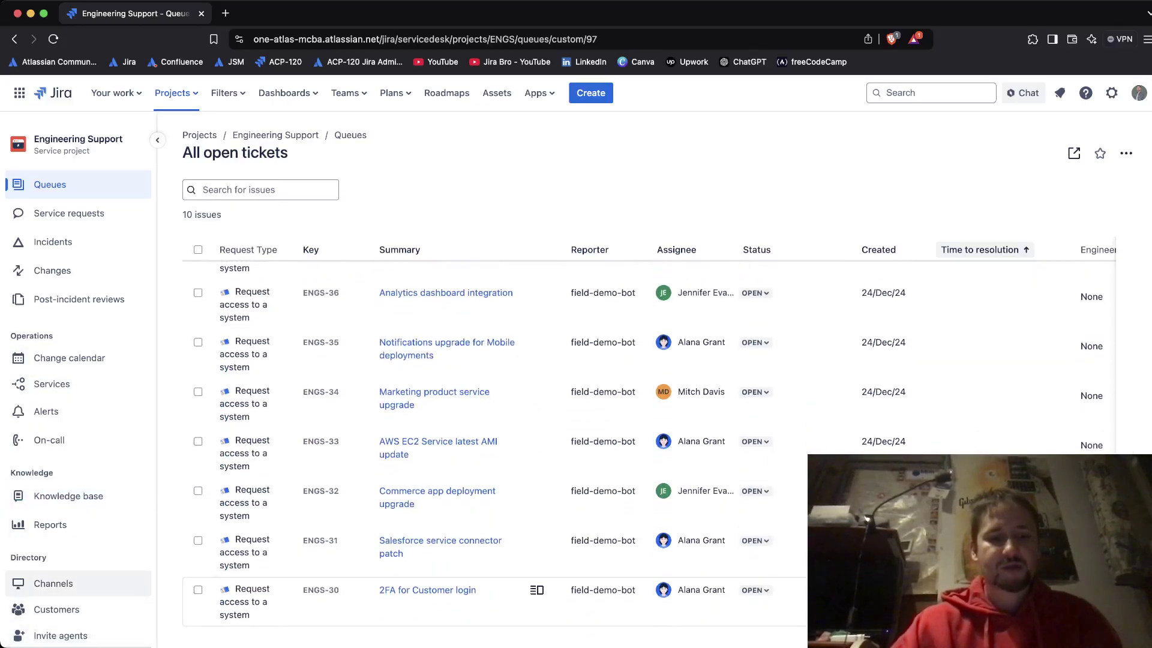
pyautogui.click(52, 583)
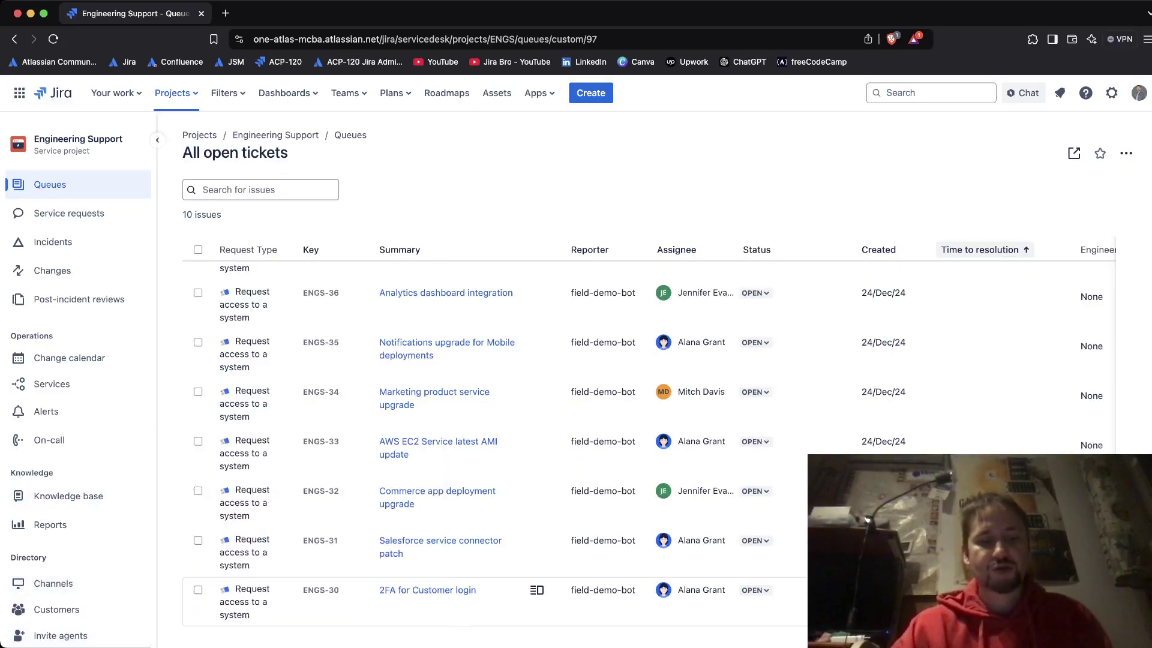
# Step: Open the project settings of the Engineering Support project
pyautogui.doubleClick(28, 557)
pyautogui.press('Tab')
pyautogui.press('Tab')
pyautogui.press('Tab')
pyautogui.press('Tab')
pyautogui.press('Tab')
pyautogui.press('Tab')
pyautogui.press('Tab')
pyautogui.press('Tab')
pyautogui.press('Tab')
pyautogui.press('Tab')
pyautogui.press('Tab')
pyautogui.press('Tab')
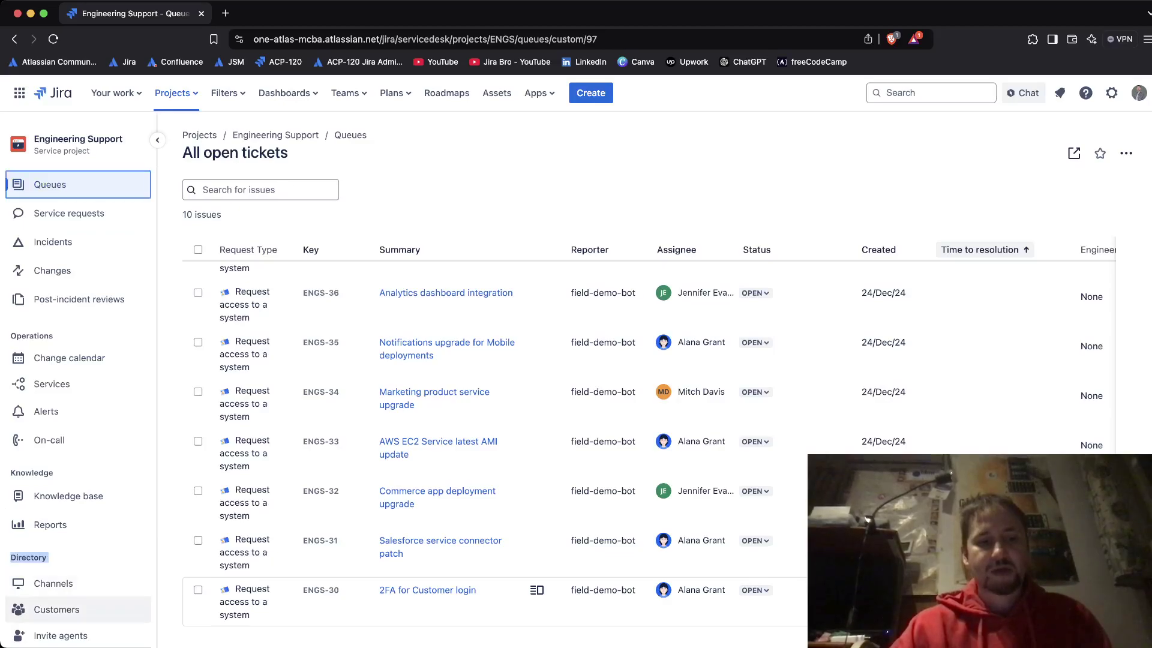
pyautogui.press('Tab')
pyautogui.press('Tab')
pyautogui.press('Tab')
pyautogui.press('Tab')
pyautogui.press('Tab')
pyautogui.press('Tab')
pyautogui.press('Tab')
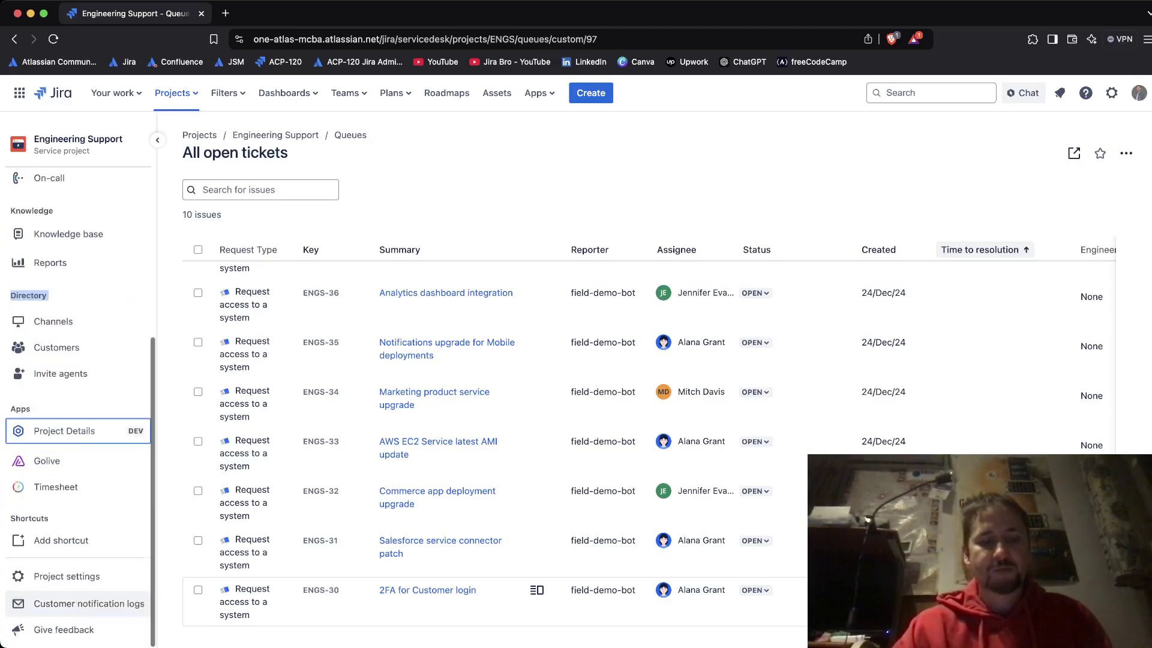
pyautogui.press('Return')
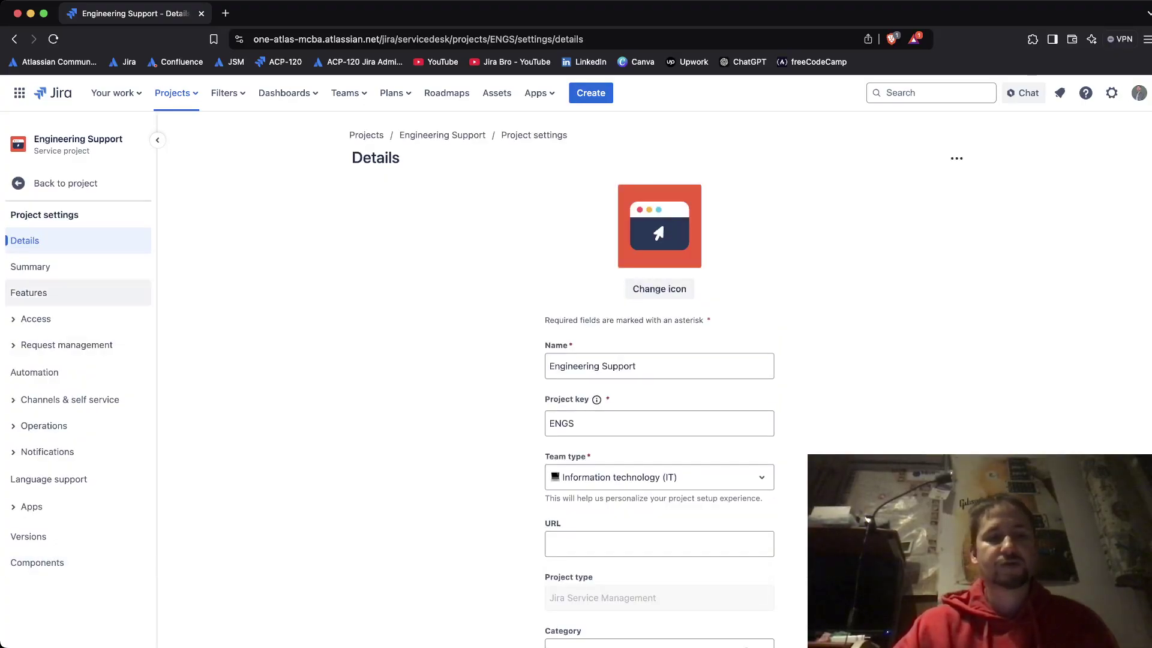
# Step: Enable the Views feature for Engineering Support and open the project's board view
pyautogui.click(28, 292)
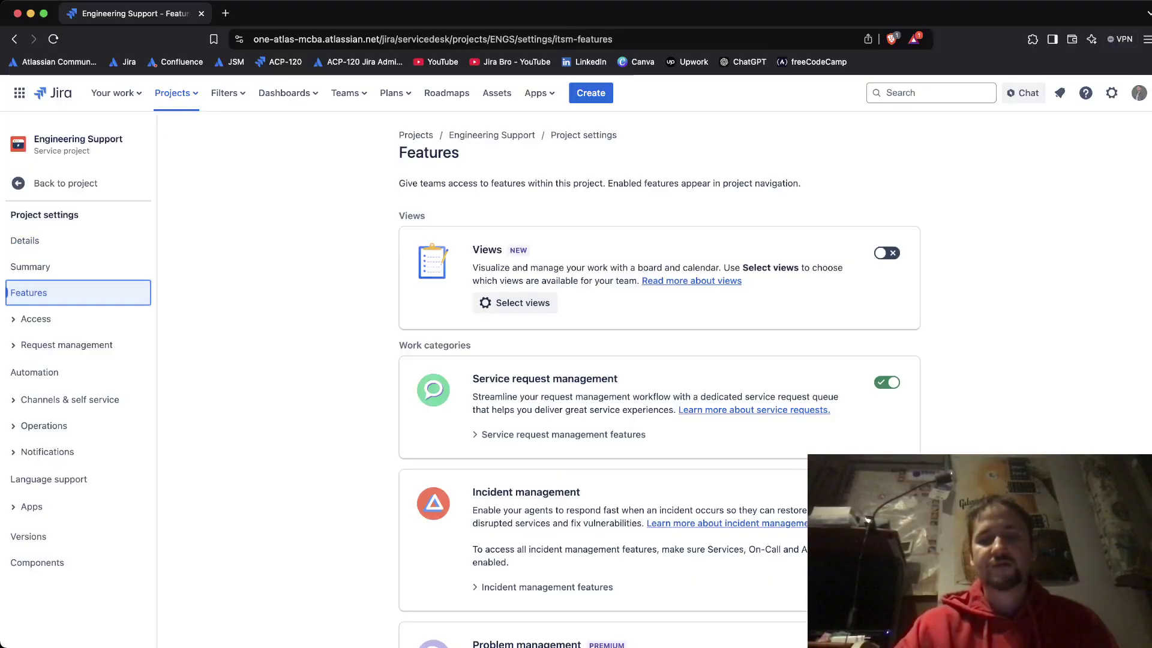
pyautogui.click(887, 252)
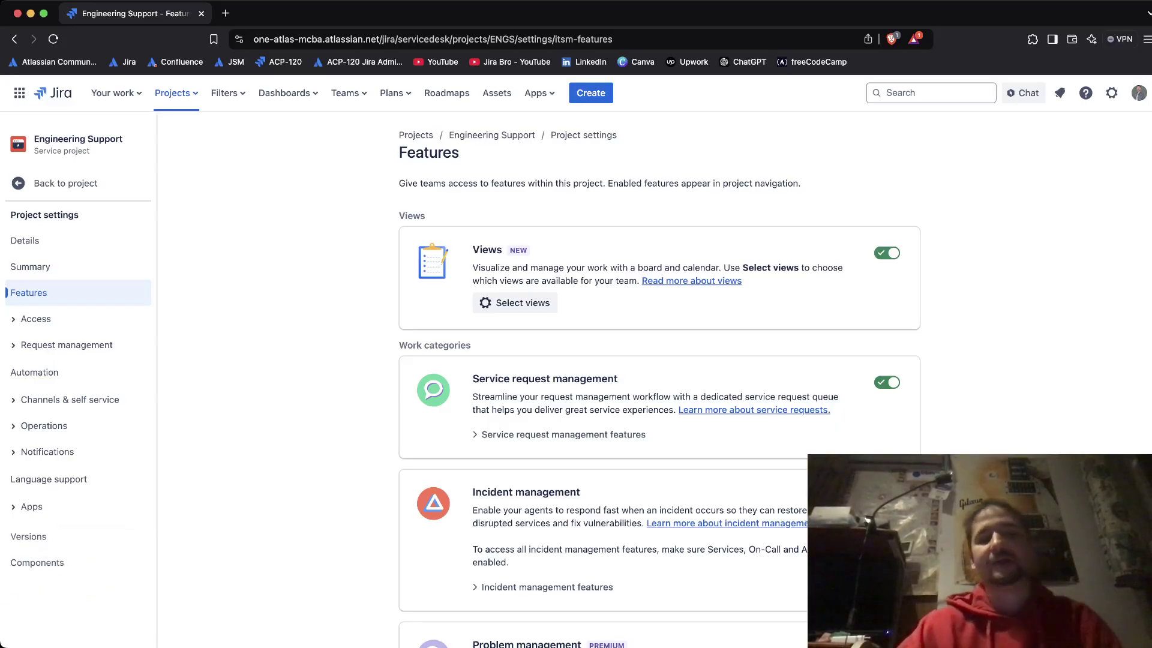
pyautogui.click(66, 183)
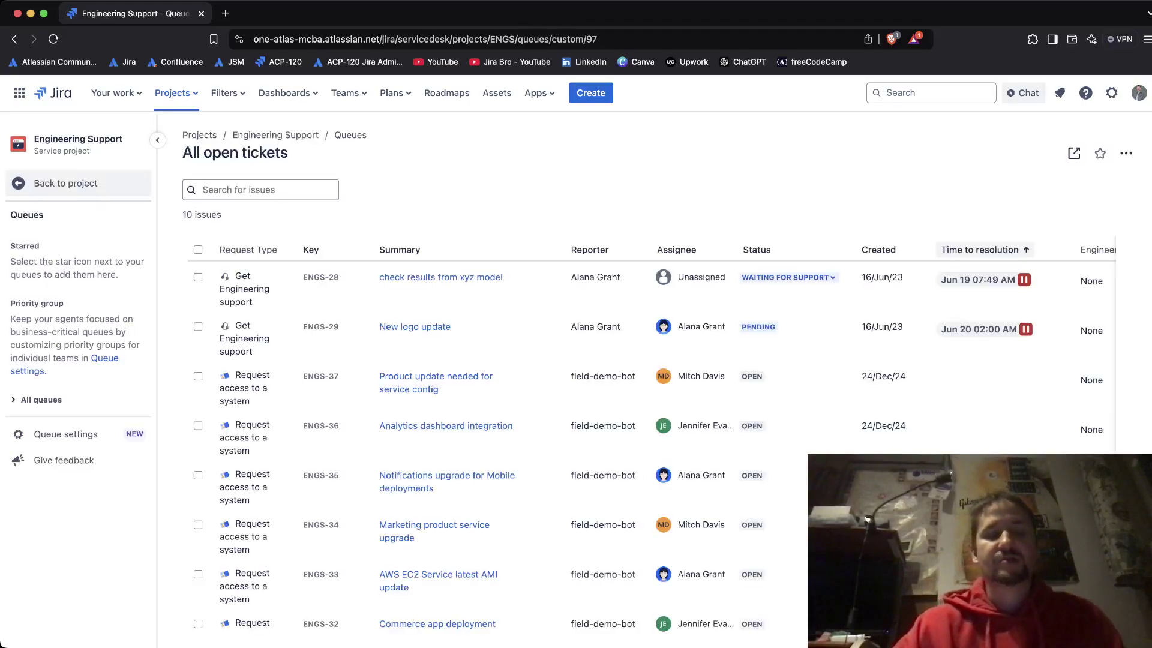
pyautogui.click(46, 212)
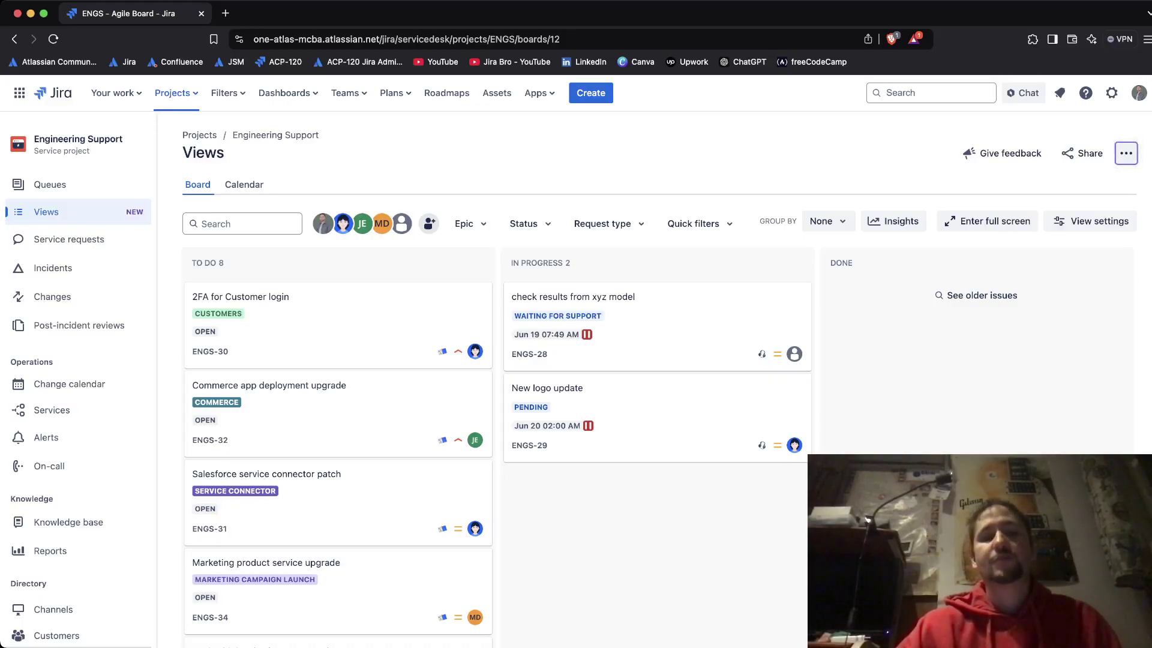
# Step: Examine the details and additional fields of the 2FA for Customer login issue, and close it
pyautogui.click(336, 324)
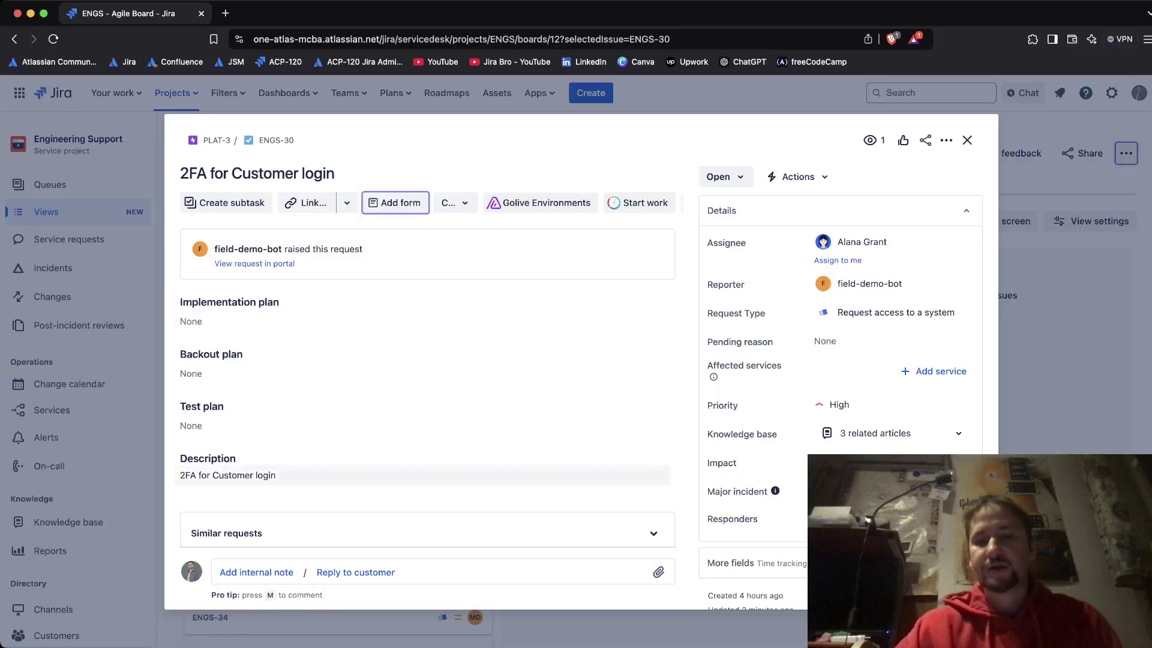
pyautogui.click(730, 562)
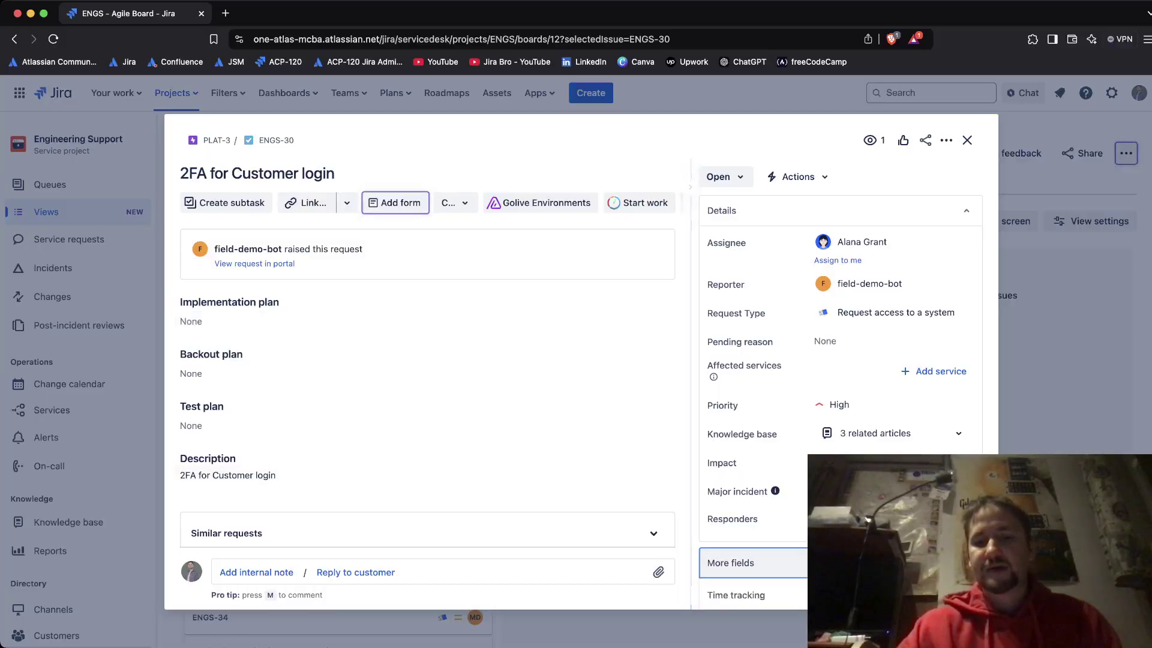
pyautogui.scroll(-5, 840, 396)
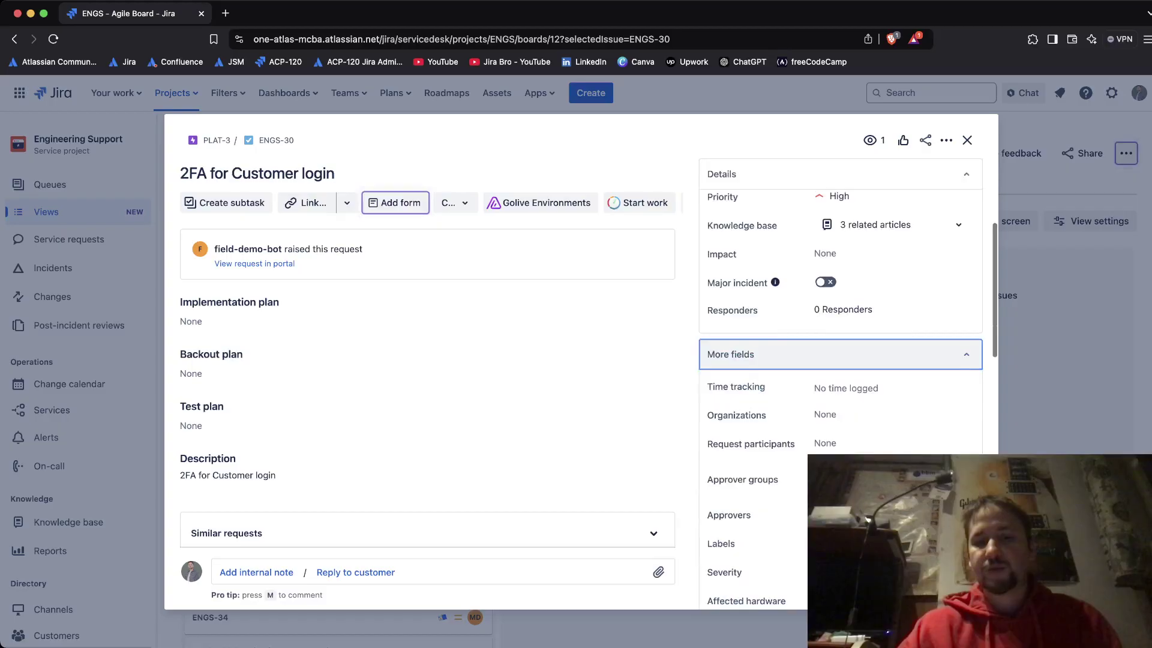
pyautogui.scroll(-9, 840, 396)
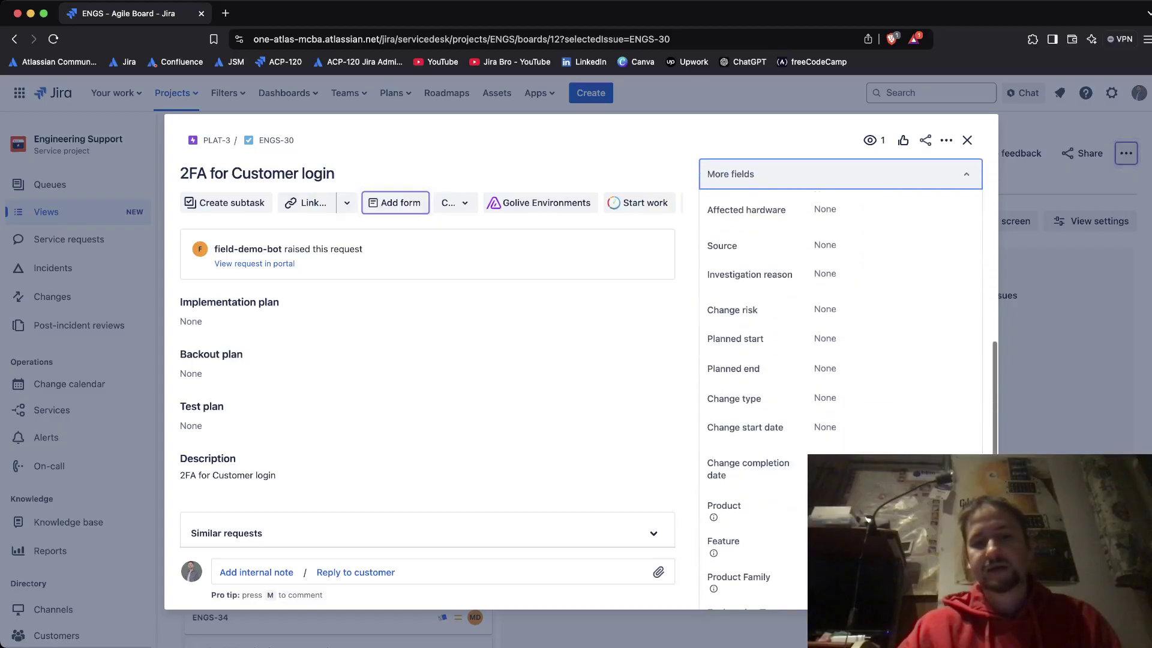
pyautogui.scroll(-4, 840, 396)
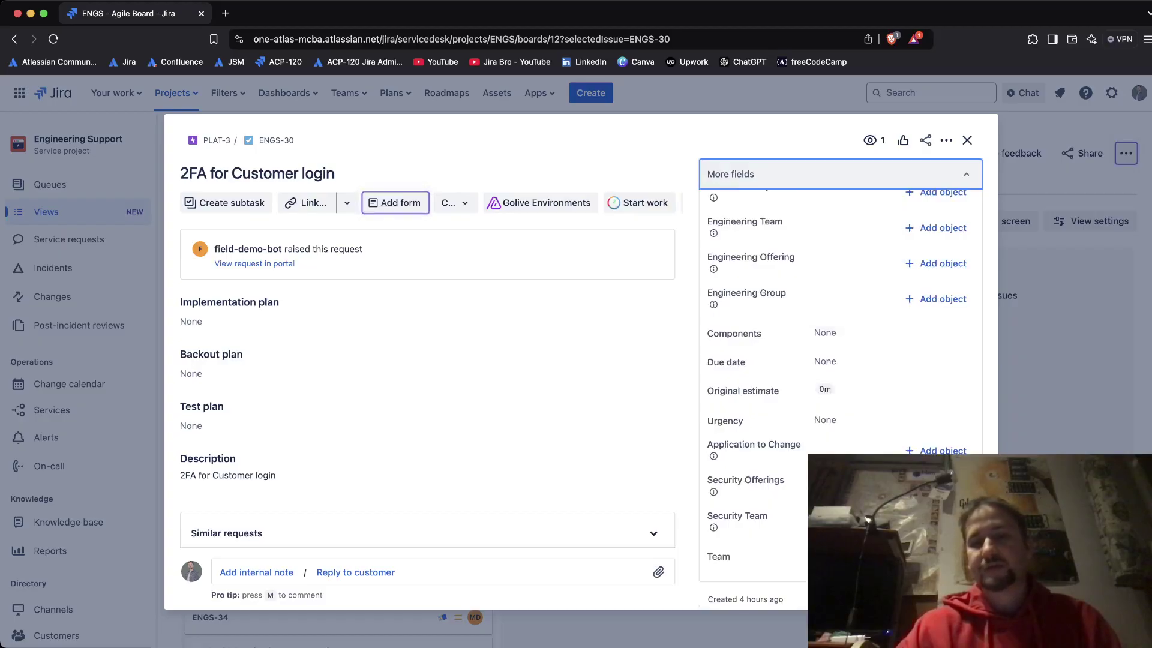
pyautogui.press('Escape')
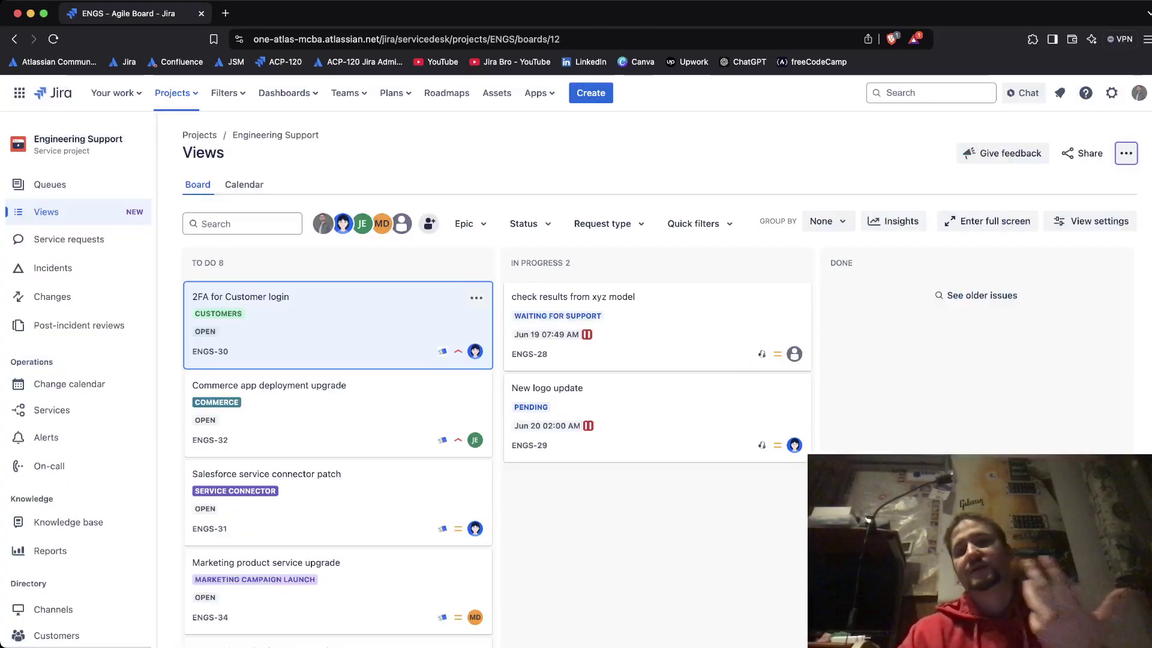